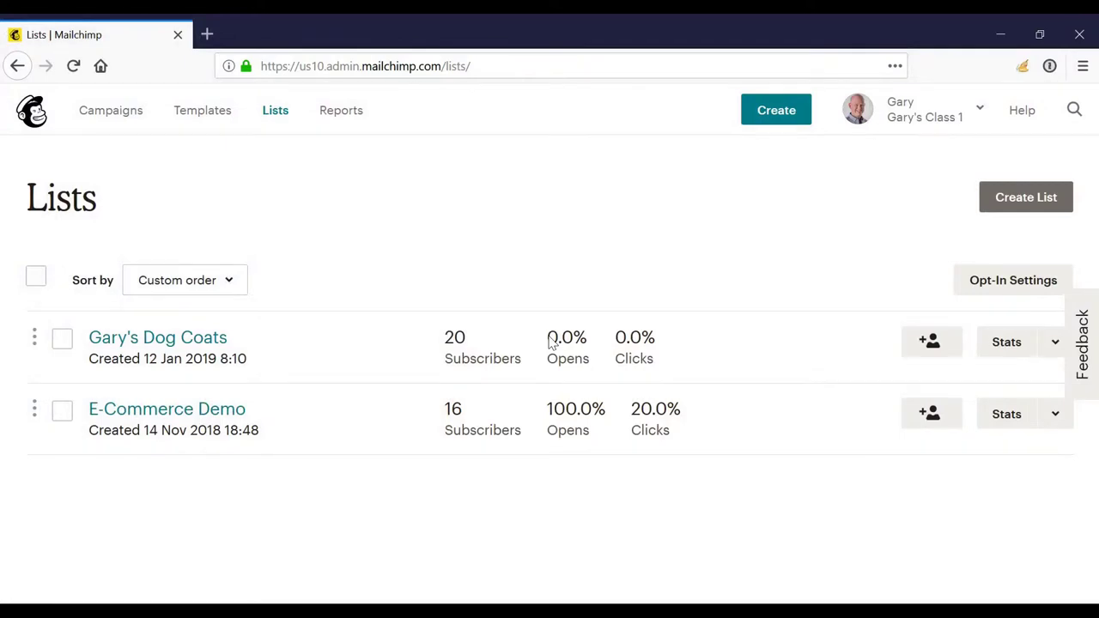
Open the Gary's Dog Coats list to view its 20 contacts and their custom fields.
click(1056, 341)
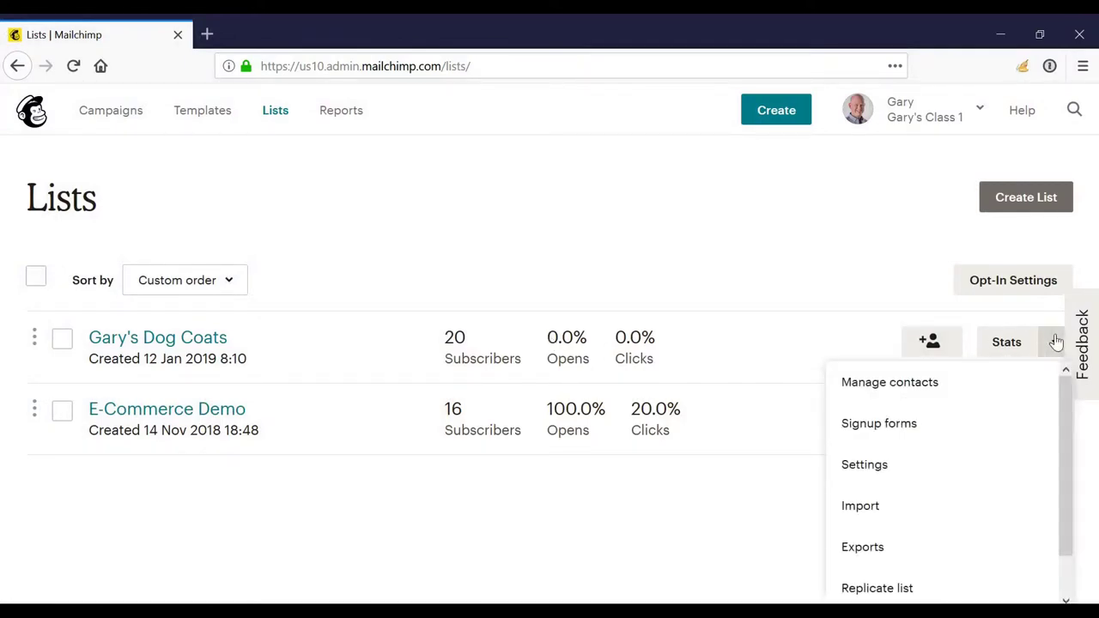
scroll(1042, 401, down, 1)
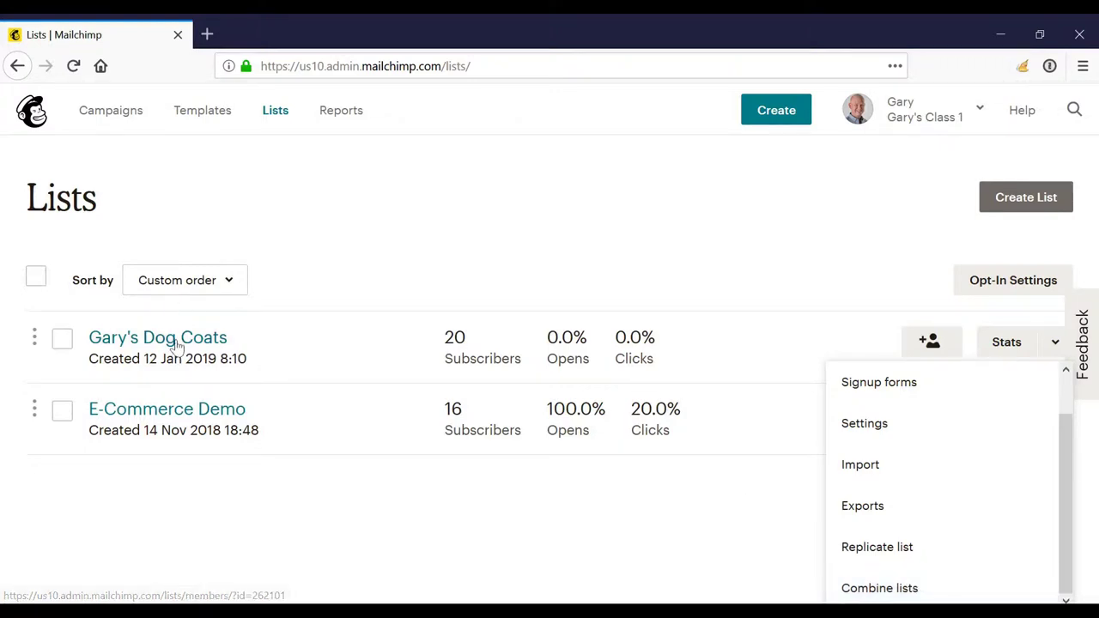
click(176, 344)
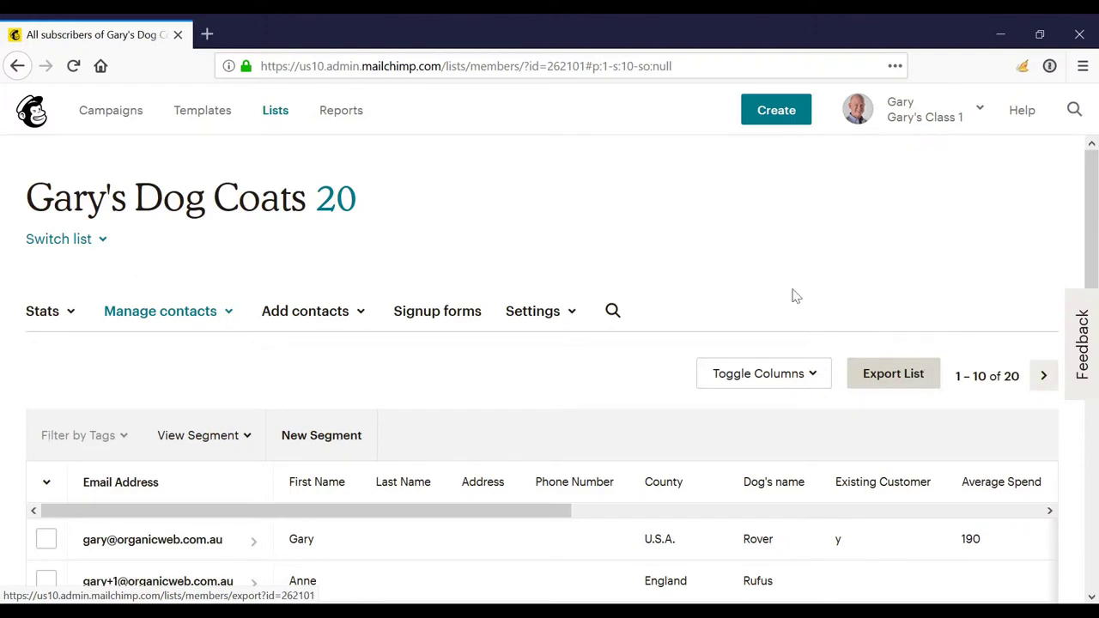
click(275, 116)
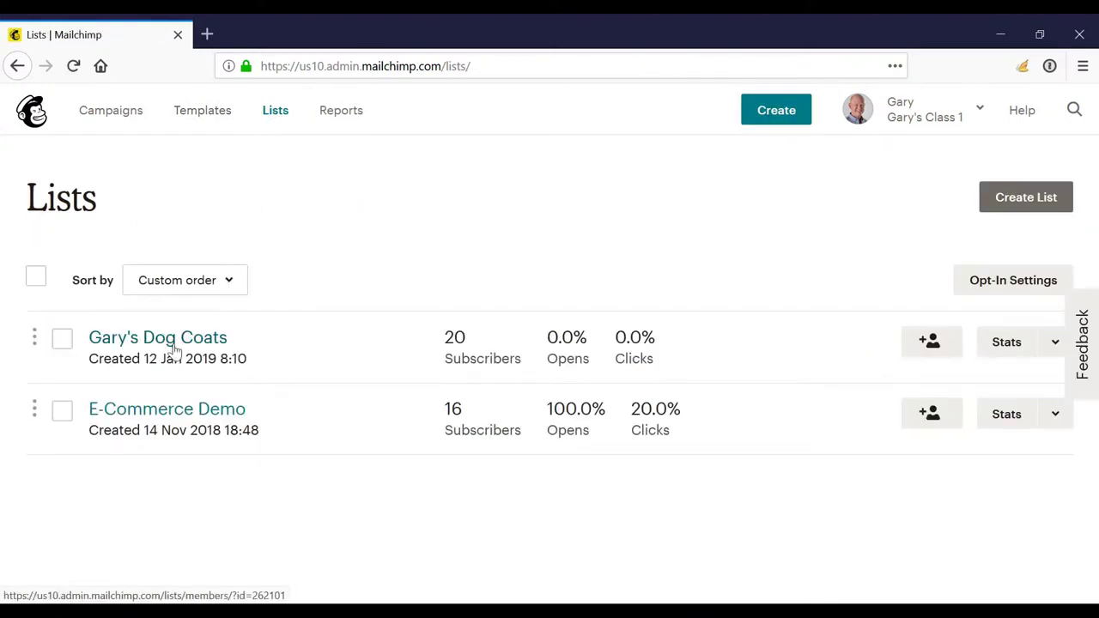
click(169, 347)
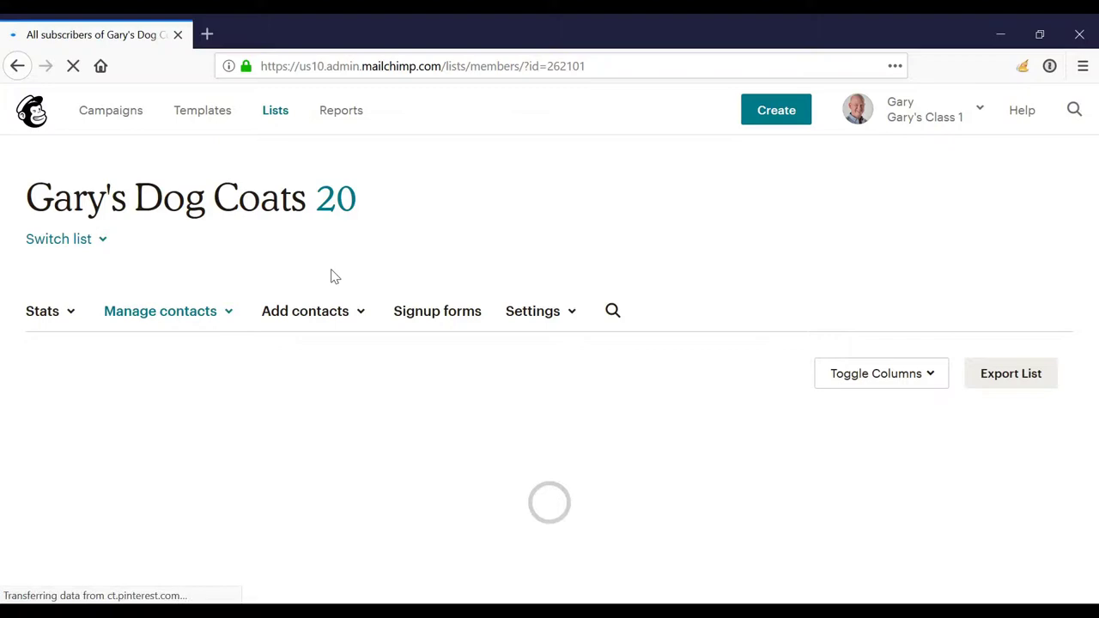
scroll(335, 276, down, 4)
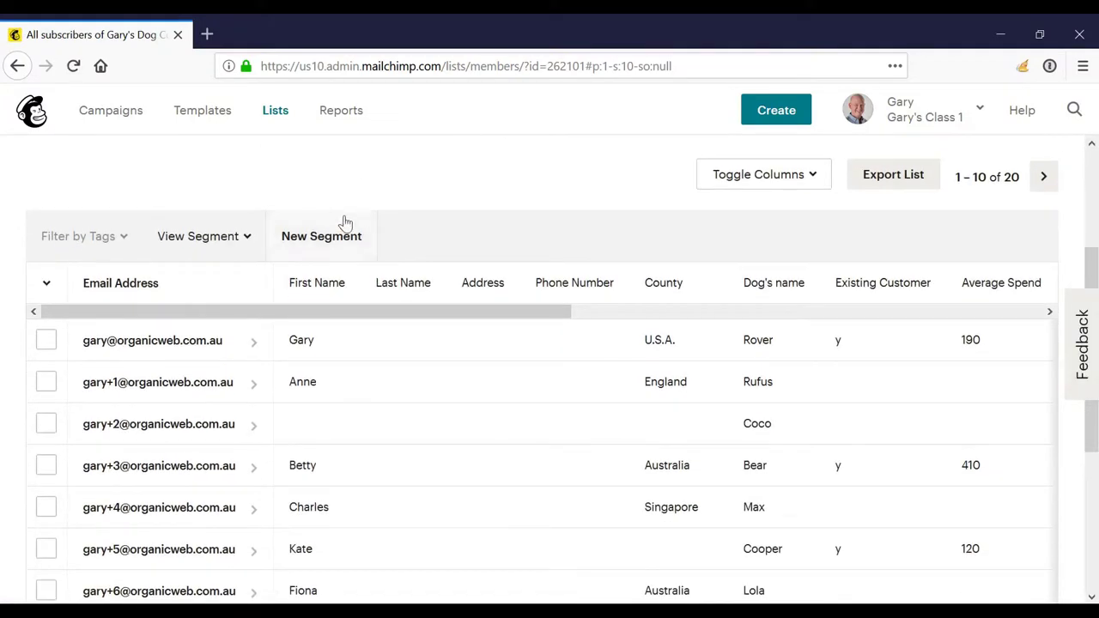
scroll(322, 241, down, 2)
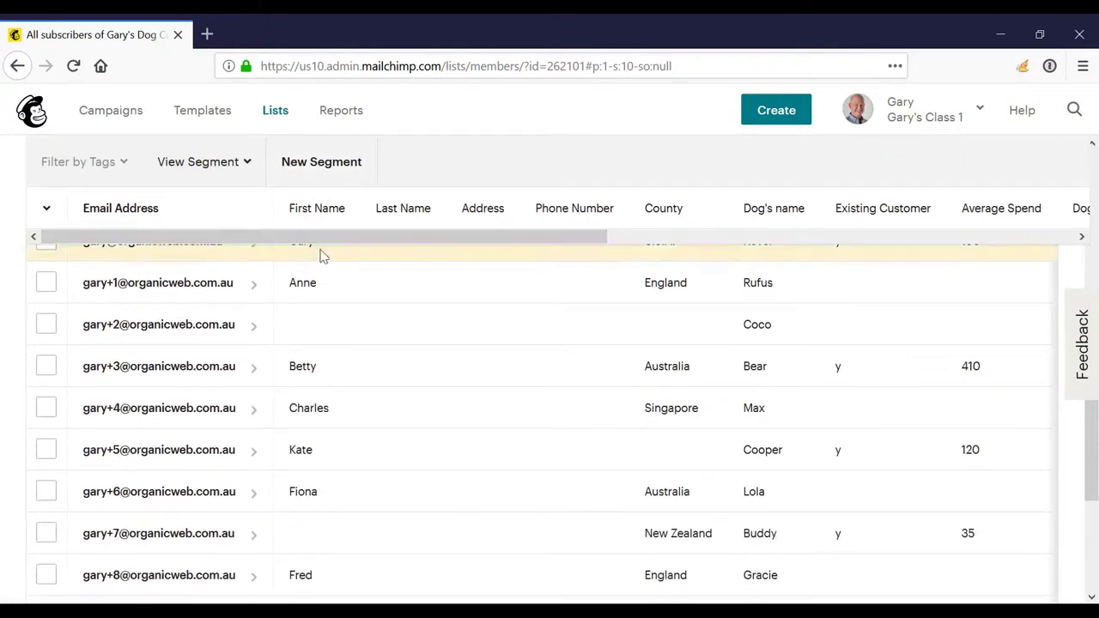
scroll(343, 277, up, 3)
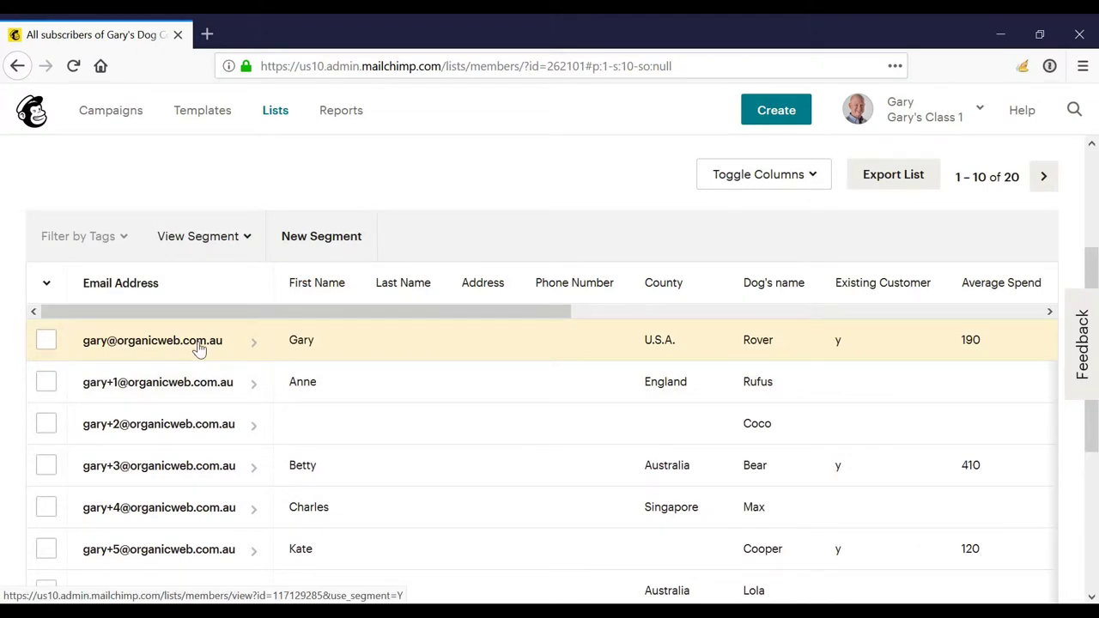
Open the first contact's profile and review its two-star rating, Subscribed status and custom fields.
click(138, 341)
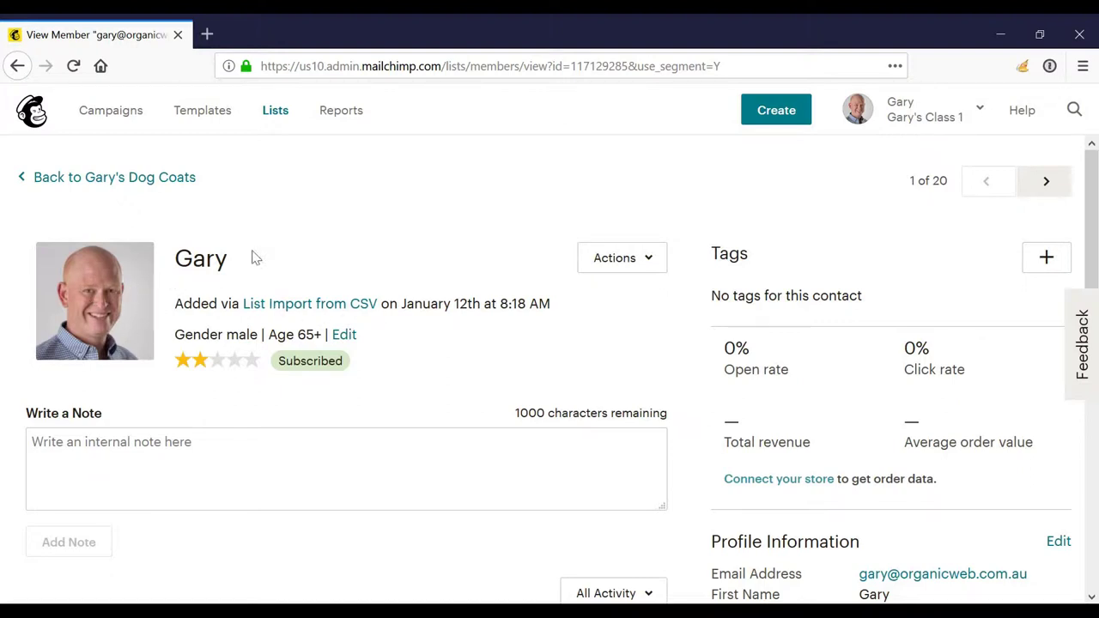
scroll(255, 258, down, 2)
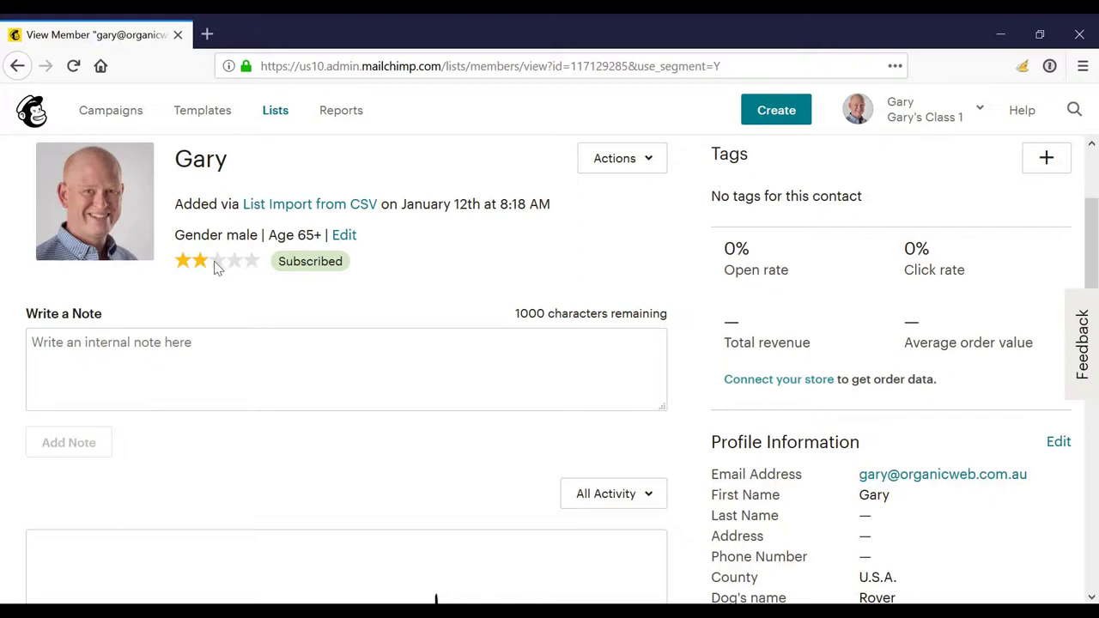
scroll(217, 268, down, 5)
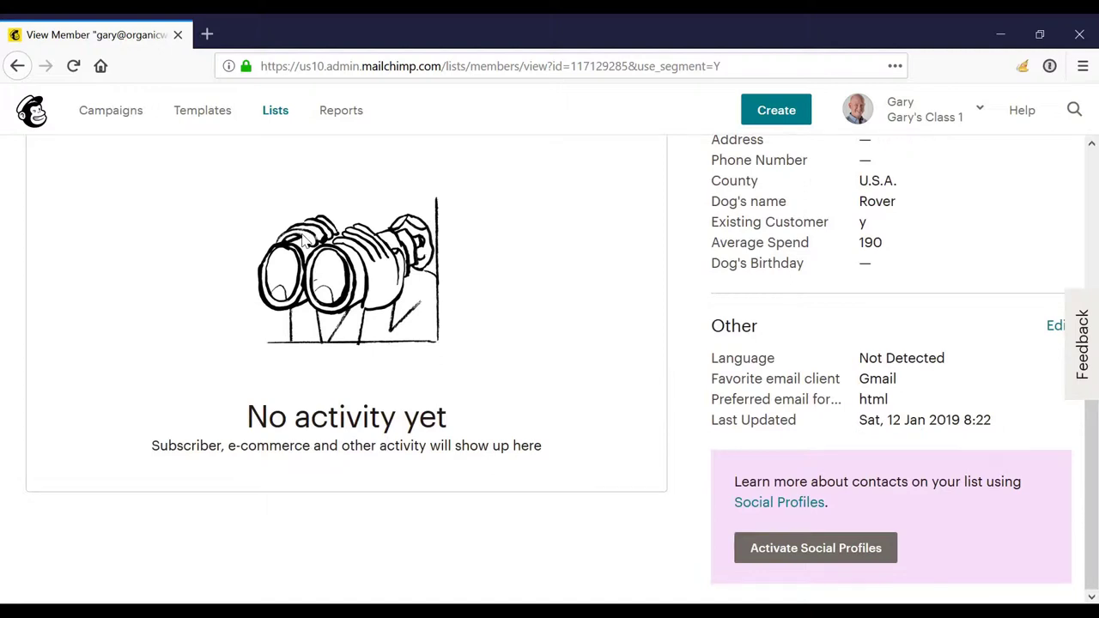
scroll(426, 321, up, 4)
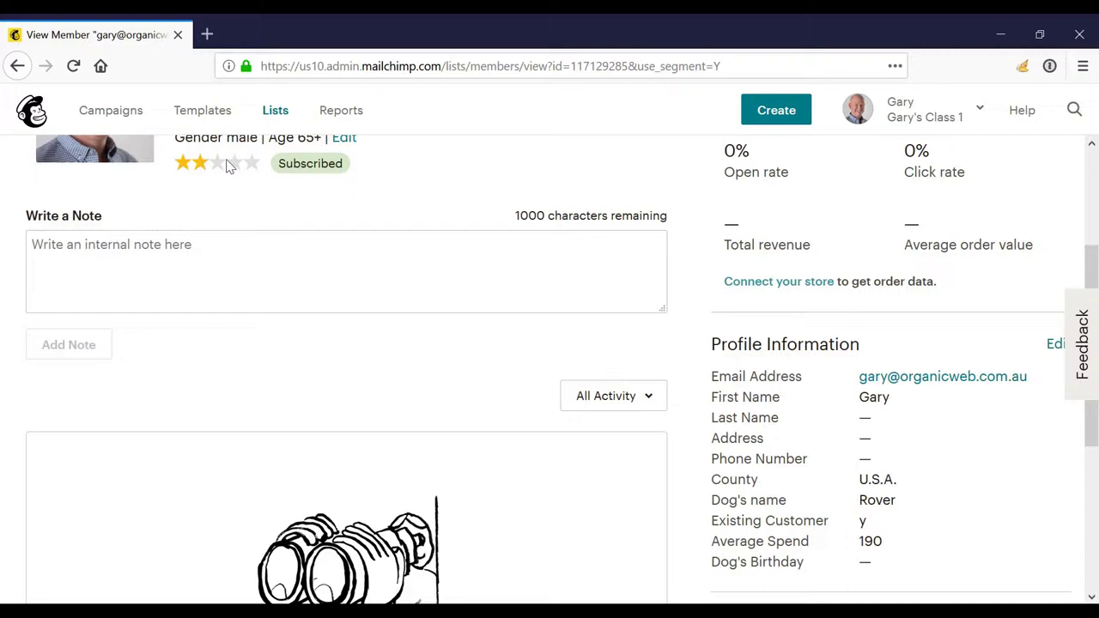
scroll(807, 323, up, 2)
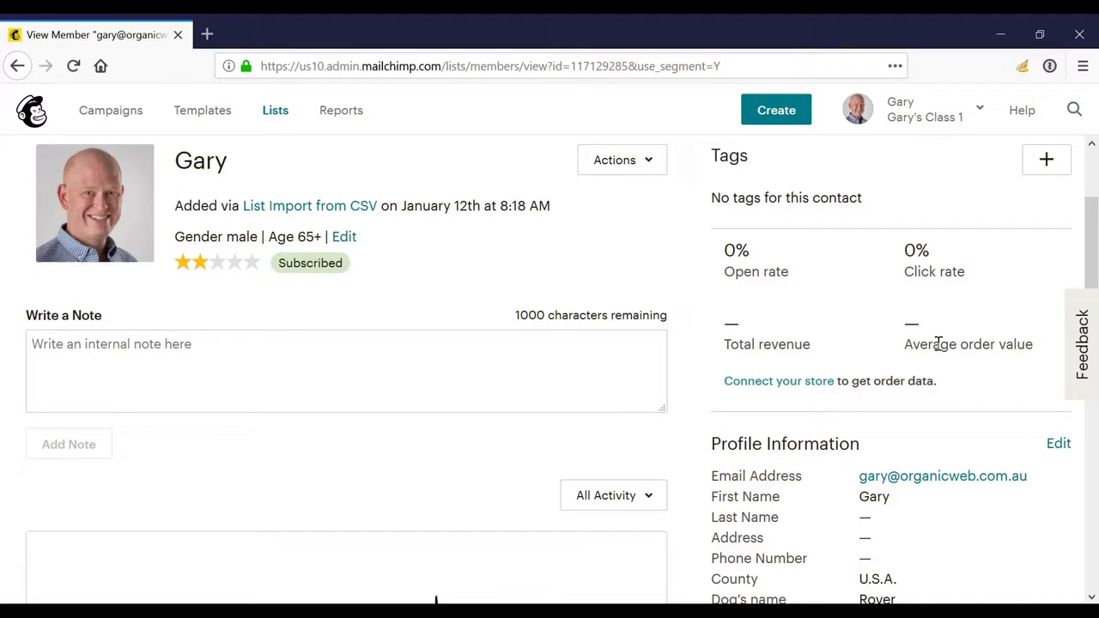
scroll(938, 343, down, 2)
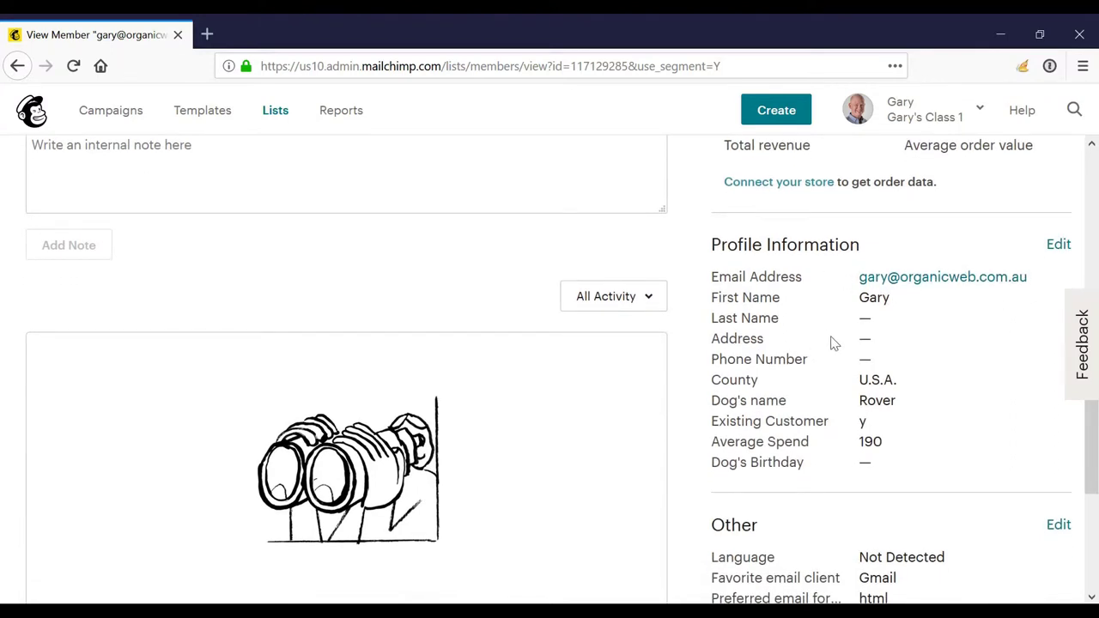
scroll(831, 343, down, 2)
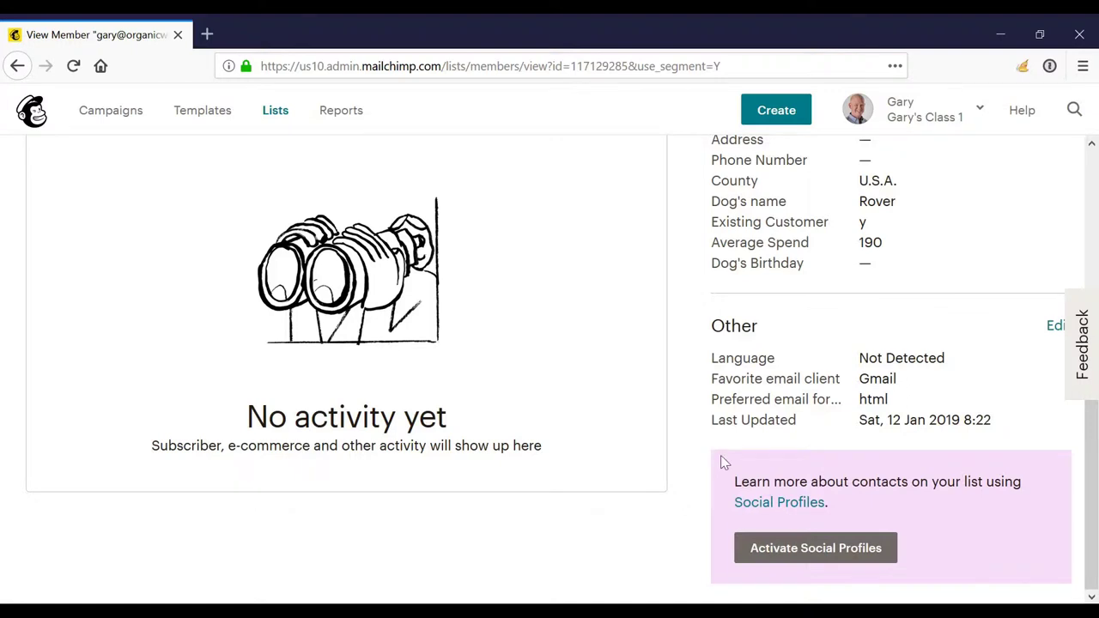
scroll(720, 457, up, 2)
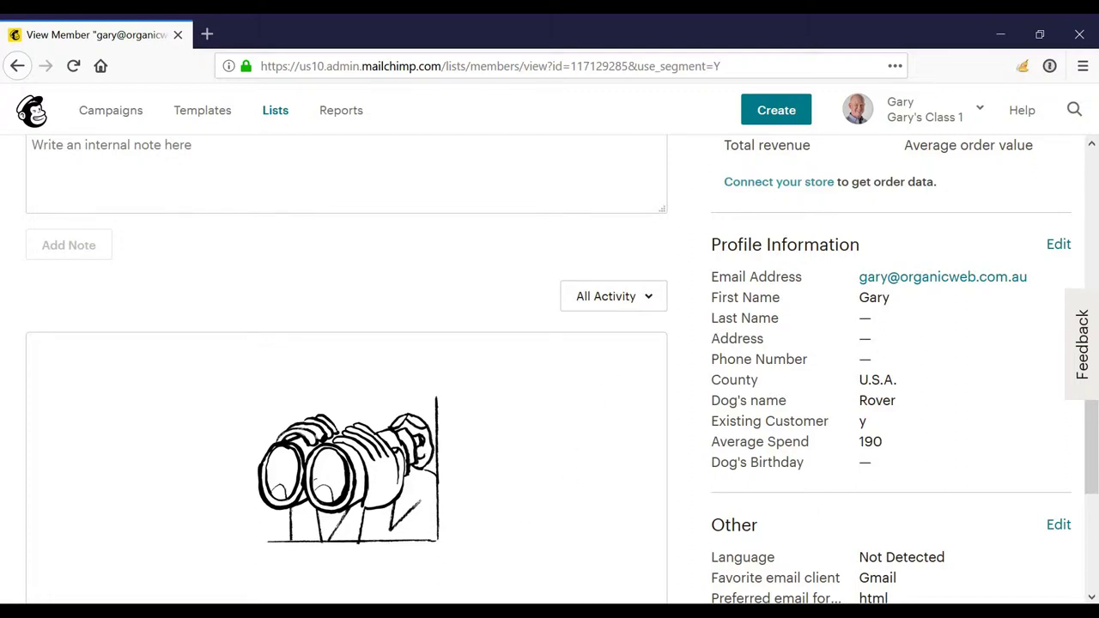
scroll(363, 246, up, 3)
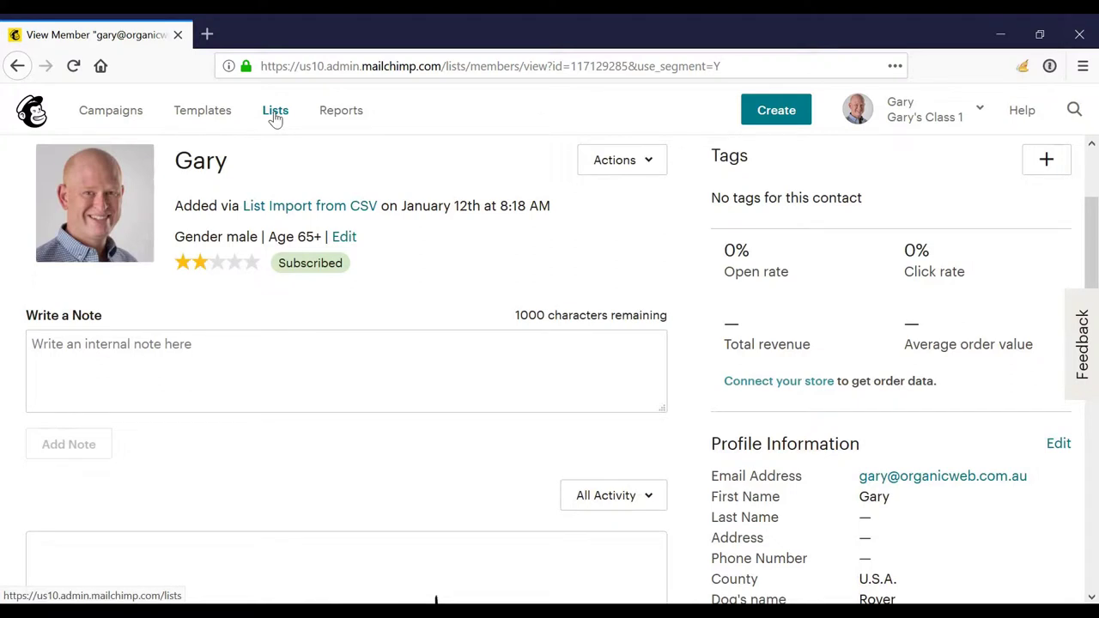
Return to Lists, reopen Gary's Dog Coats and scroll the table right to Dog's name and Tags.
click(275, 111)
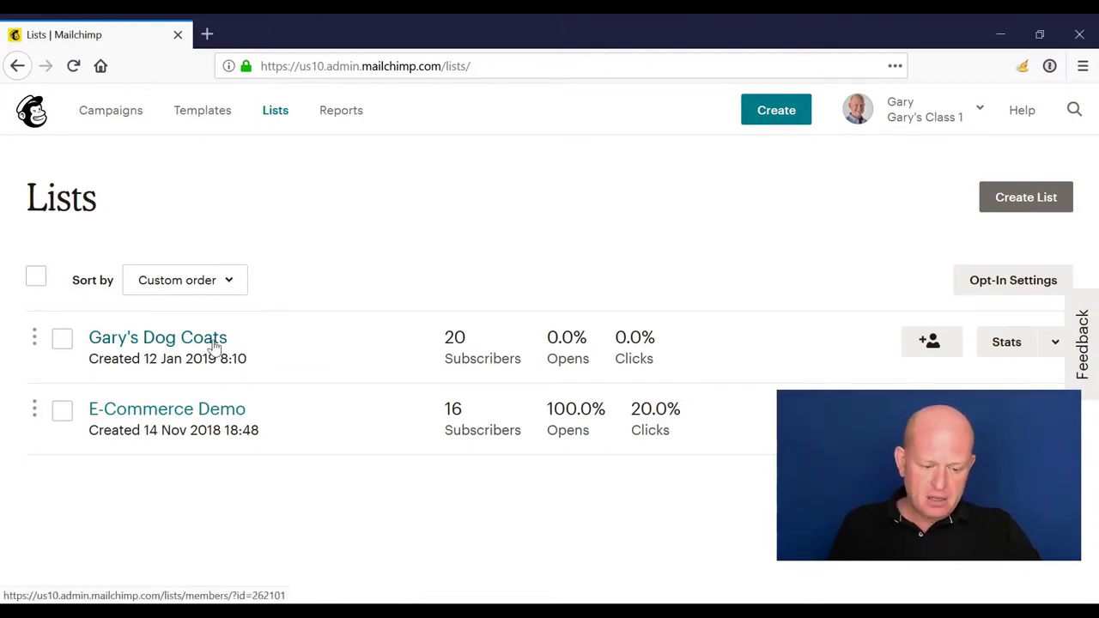
click(214, 341)
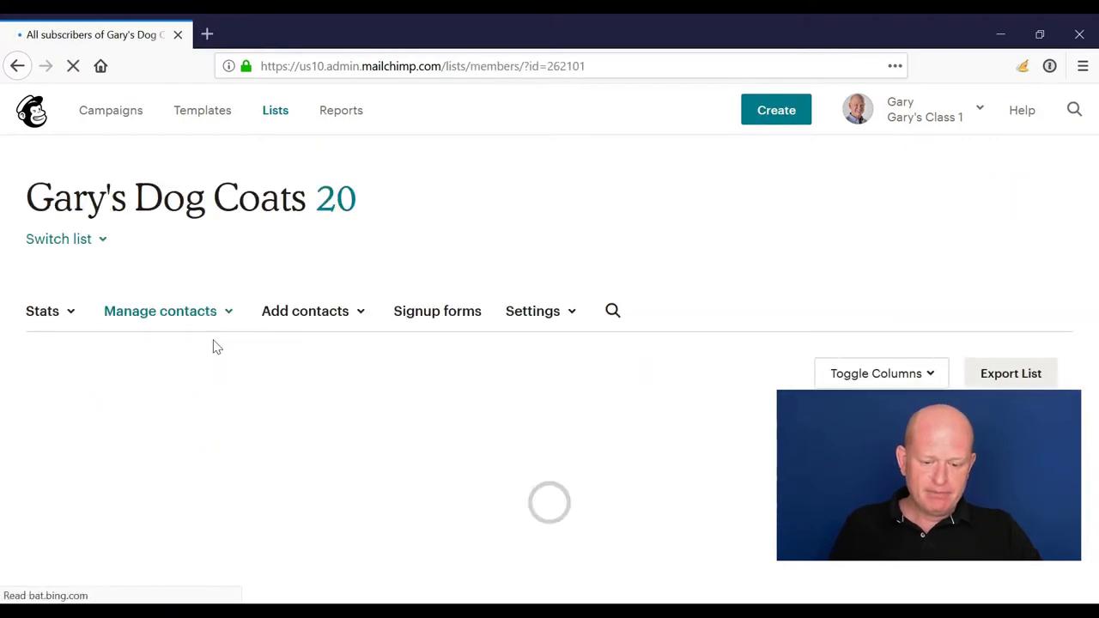
scroll(214, 346, down, 3)
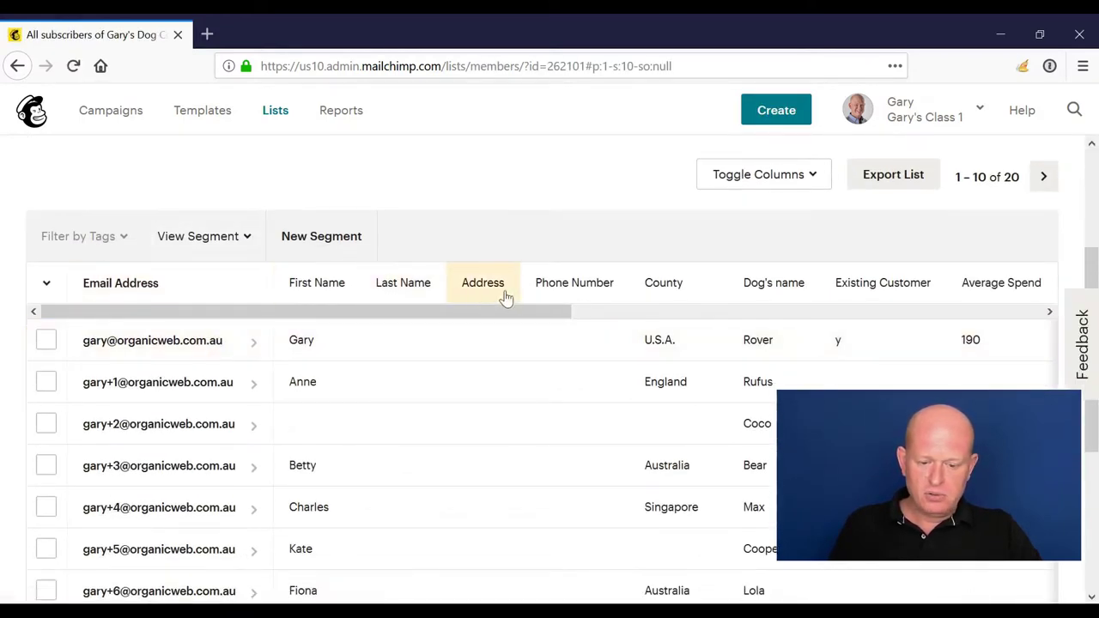
drag(464, 312, 756, 324)
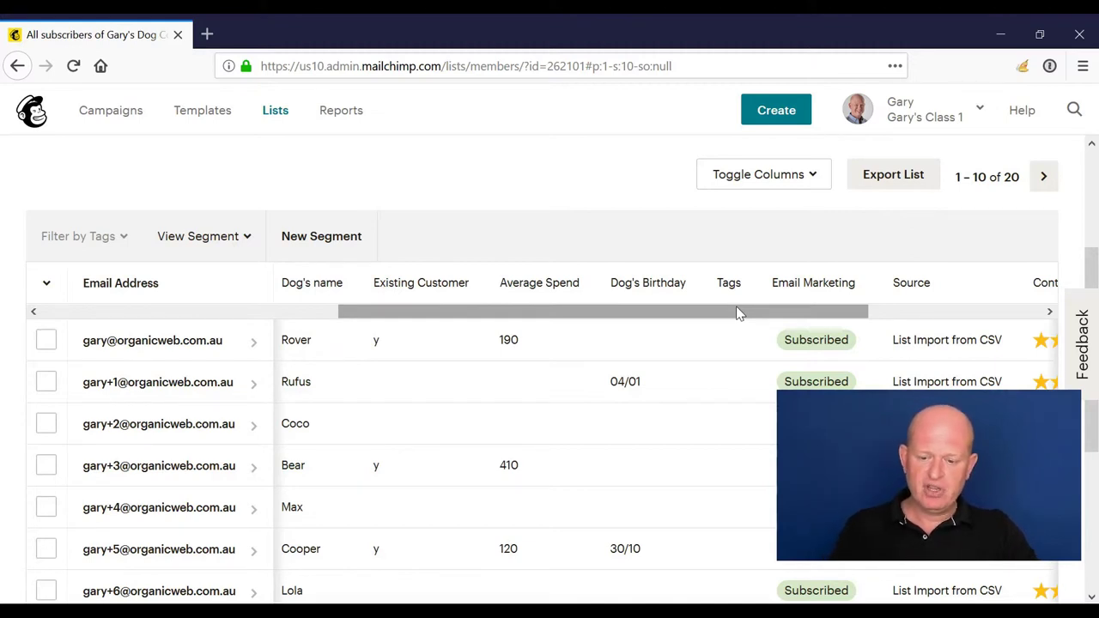
Tag Rover's U.S.A. contact with a newly created Poodle tag.
click(46, 341)
click(47, 424)
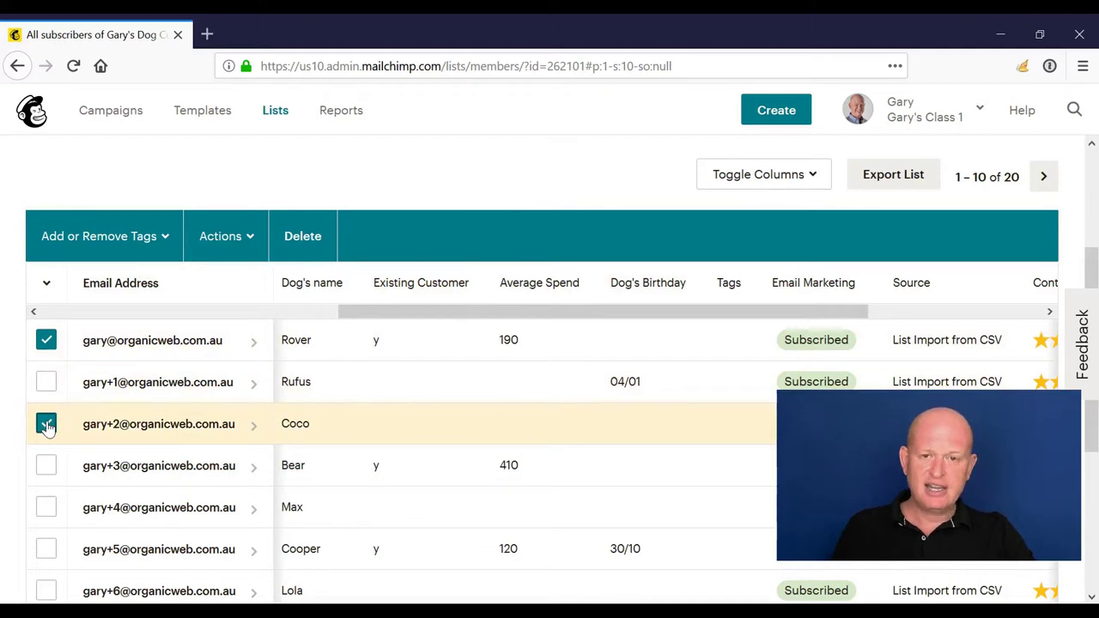
click(166, 240)
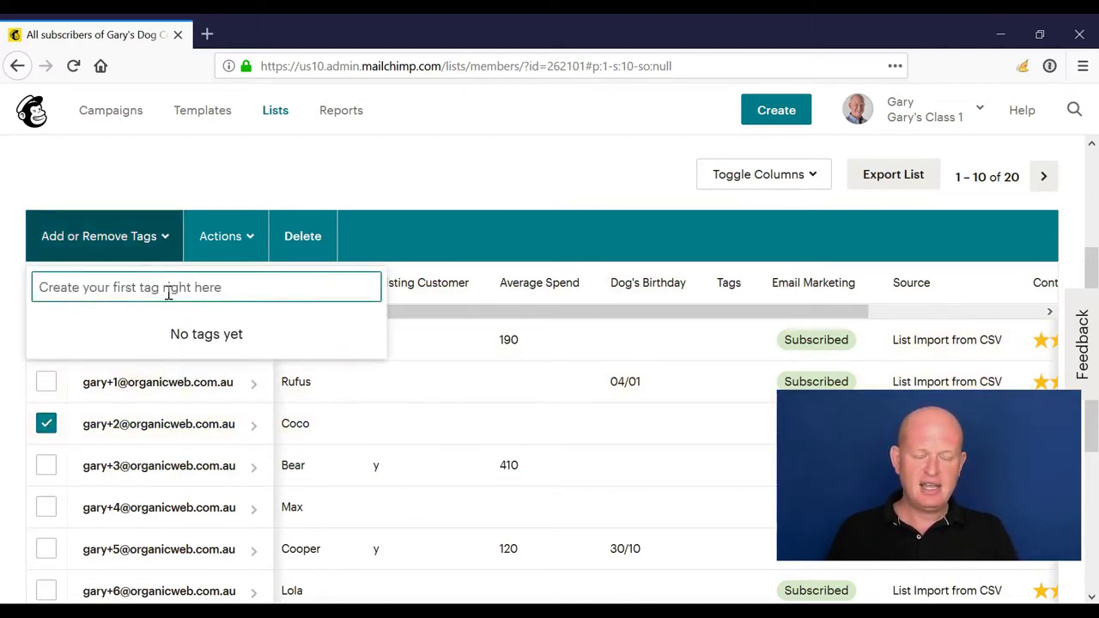
text(Poo)
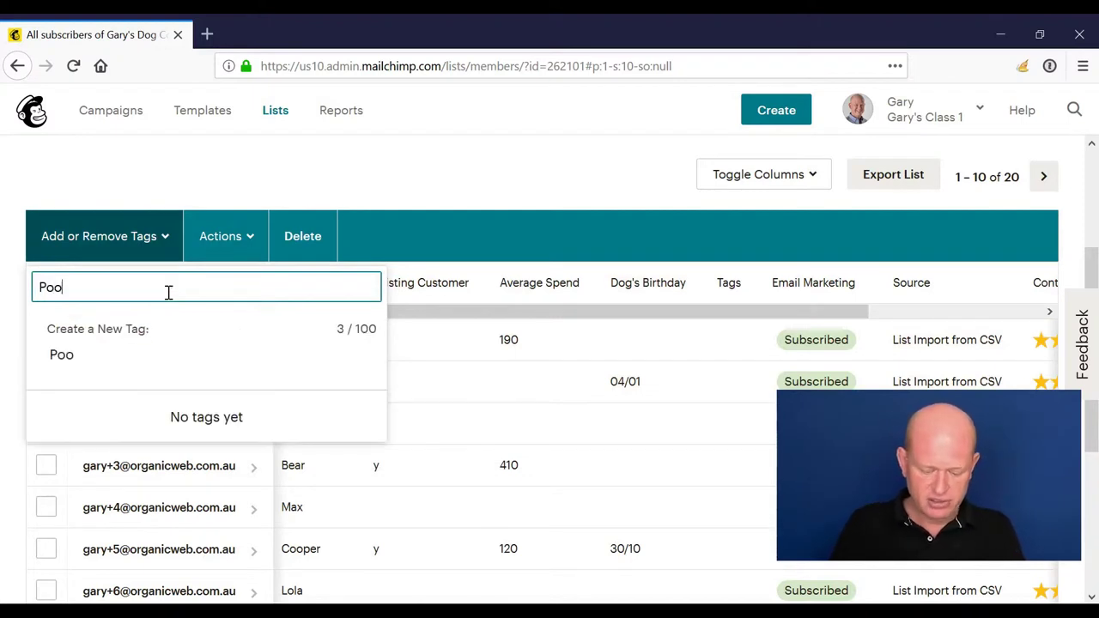
text(dle)
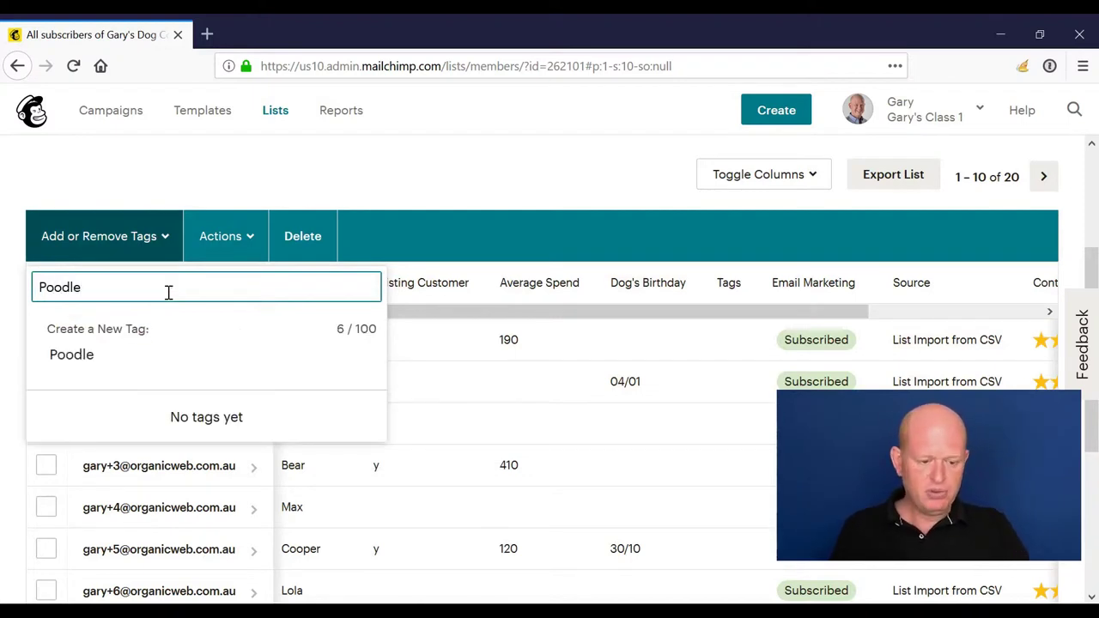
click(72, 359)
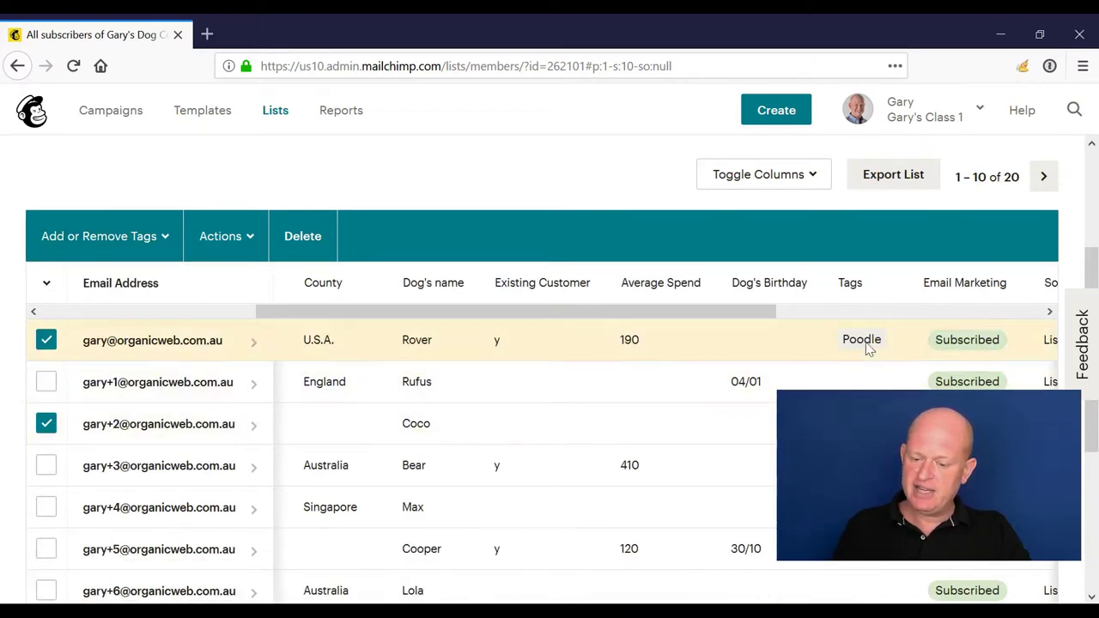
Select the contacts for Rufus, Coco, Bear, Max and Cooper for tagging instead.
click(46, 340)
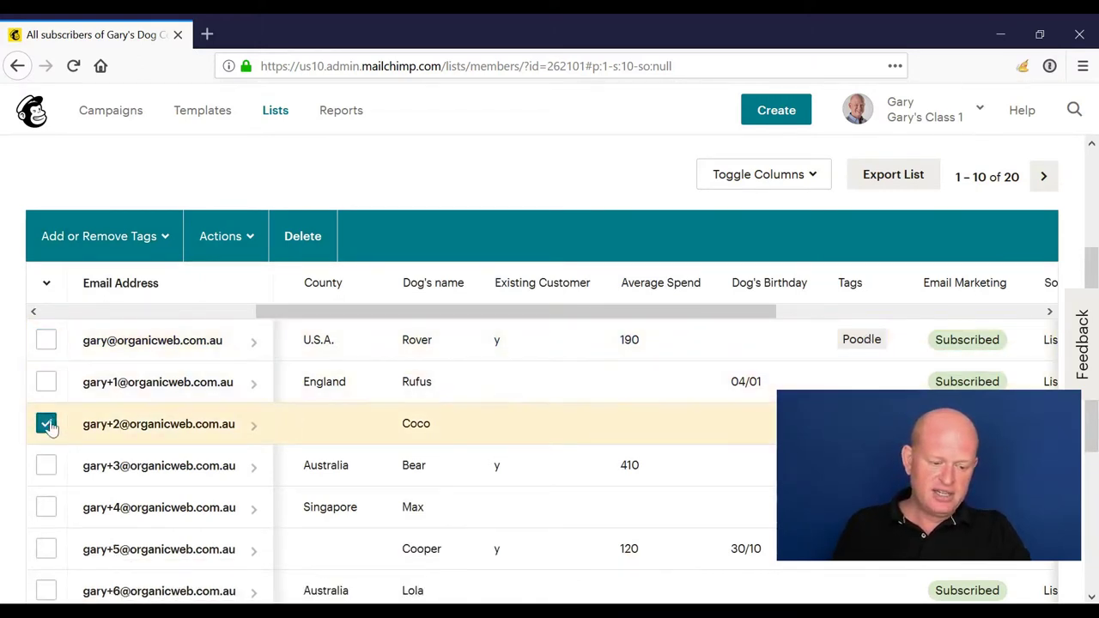
click(46, 424)
click(45, 381)
click(45, 466)
click(45, 508)
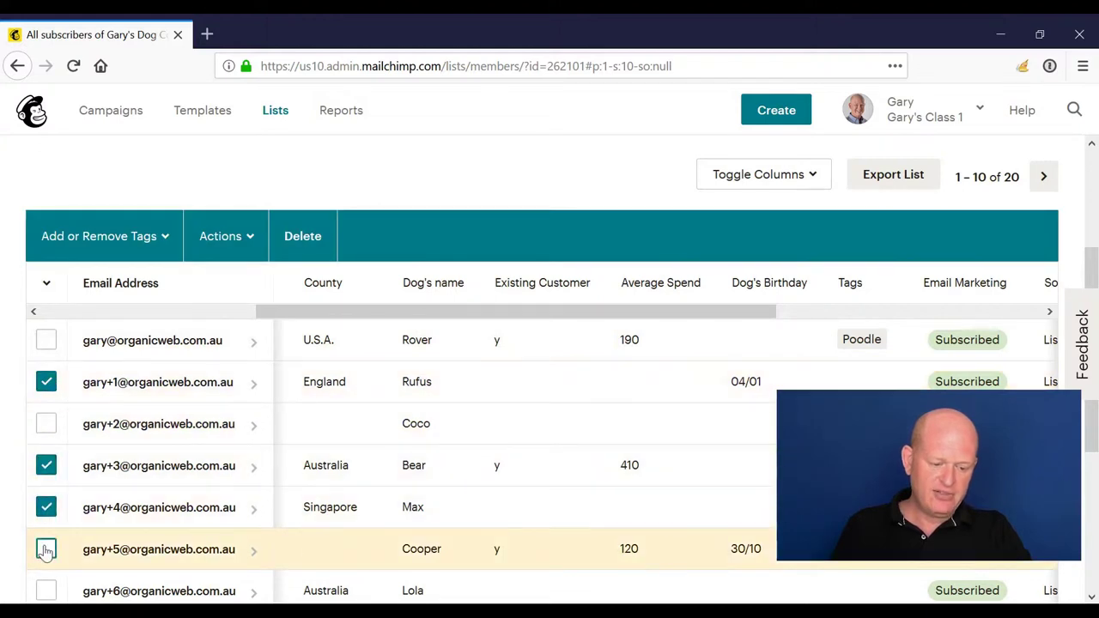
click(46, 549)
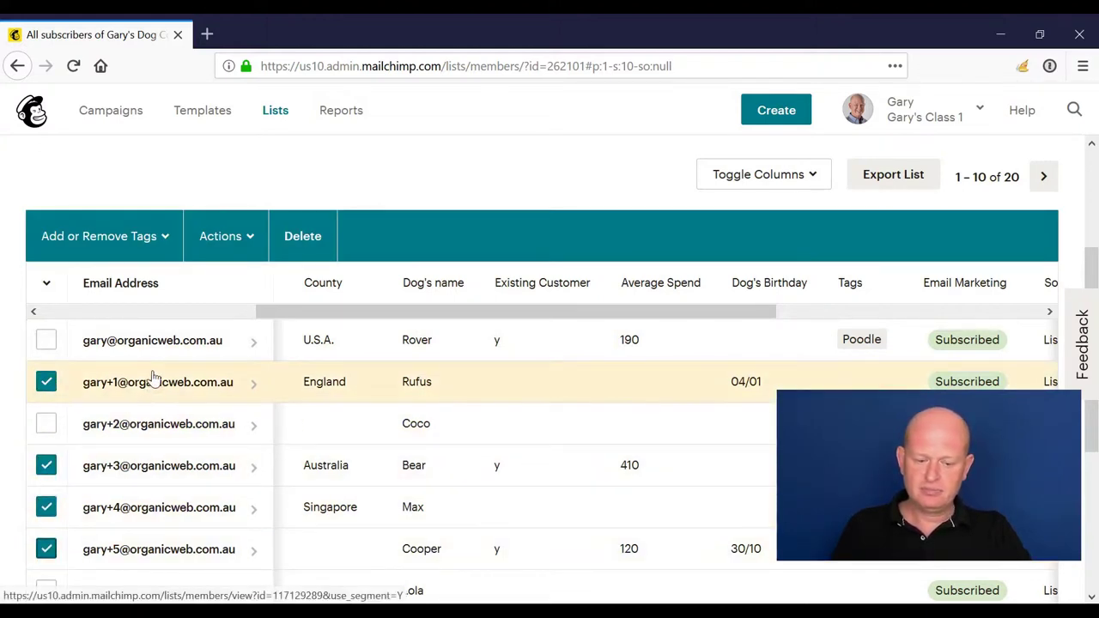
click(46, 423)
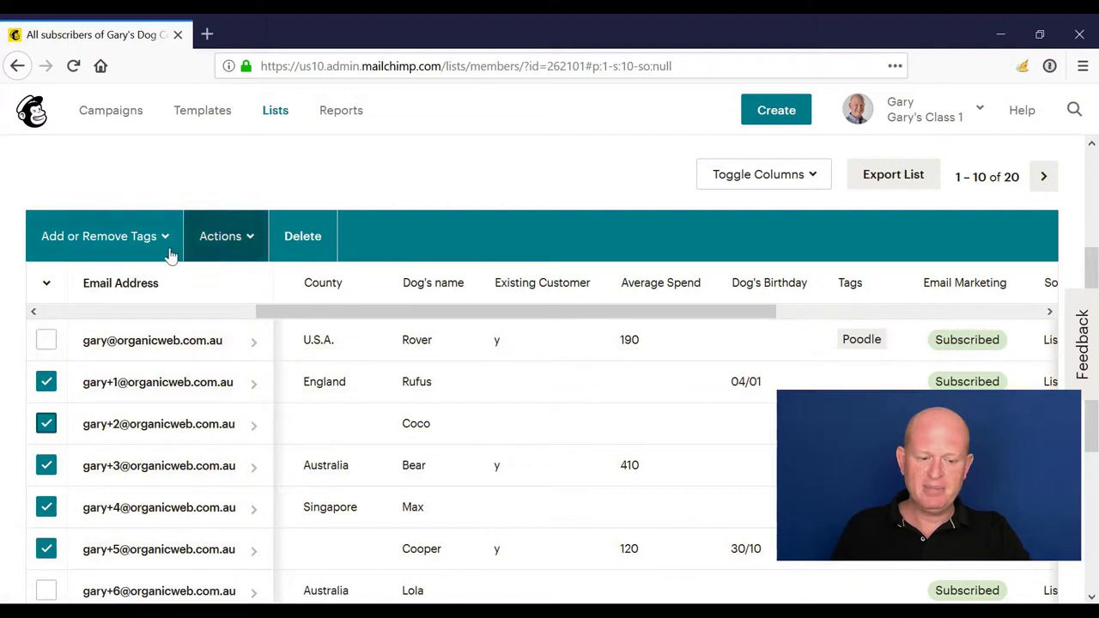
click(167, 245)
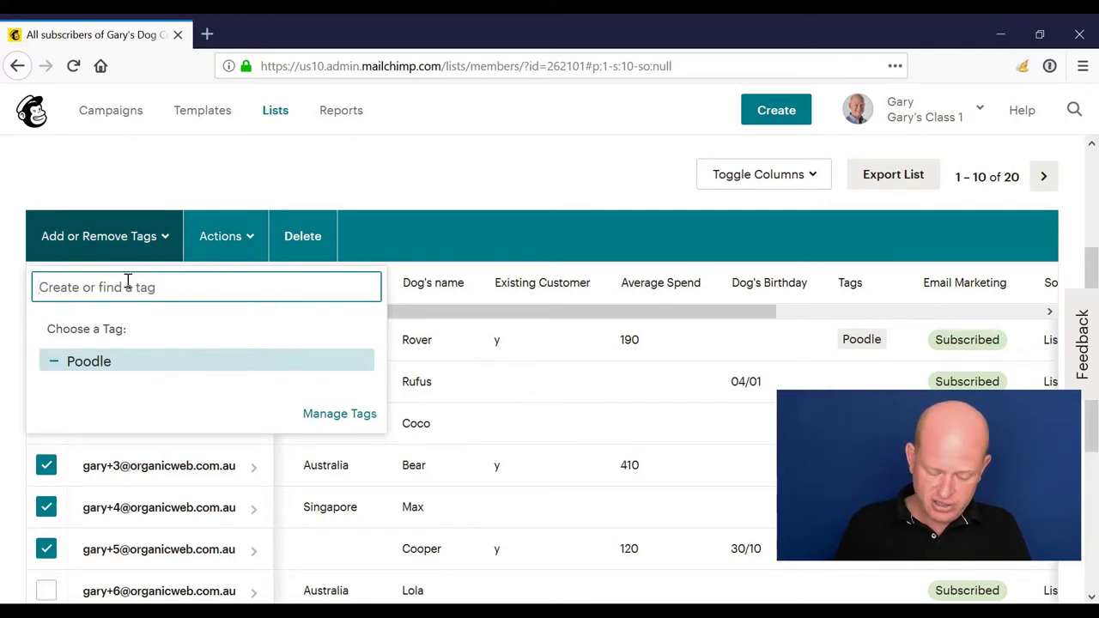
Create a Bulldog tag and apply it to the five selected contacts.
text(Bulldog)
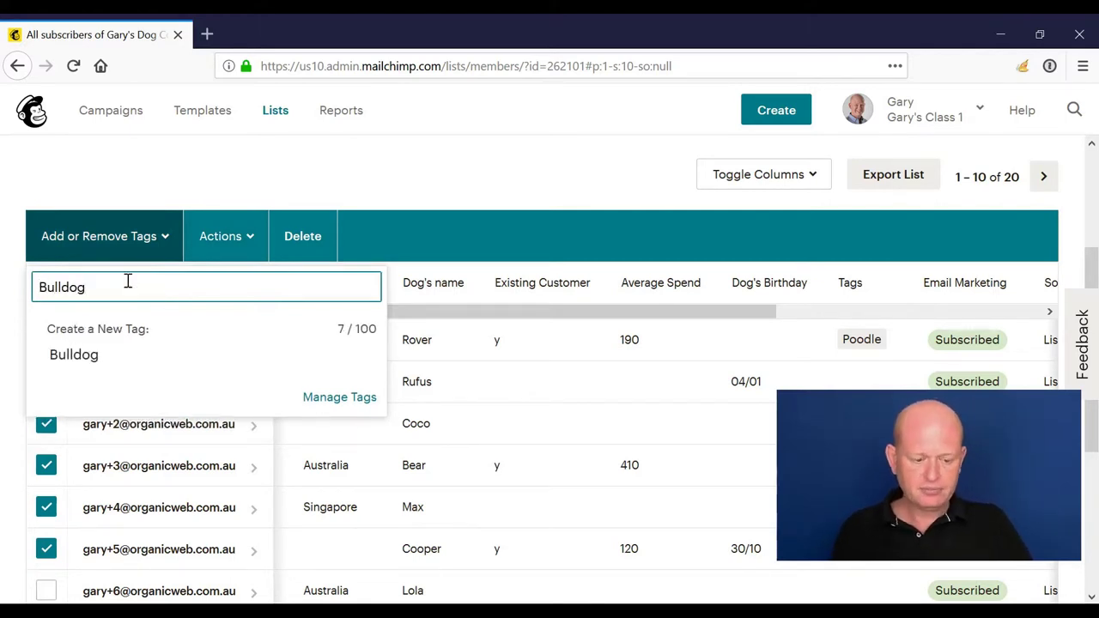
click(93, 354)
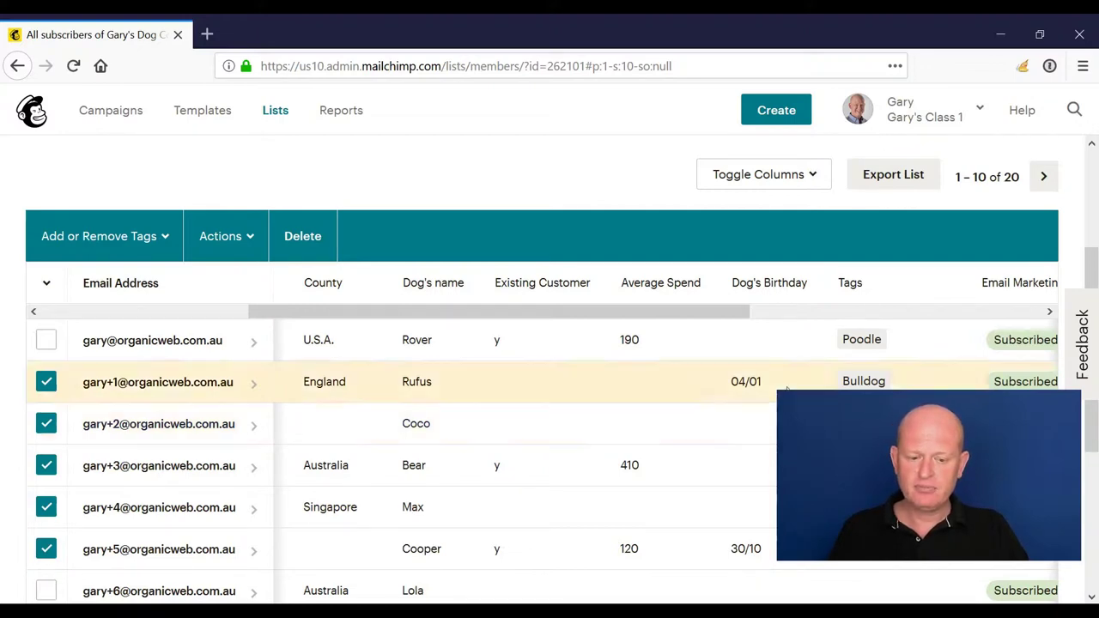
Check the list's Tags page showing the Bulldog and Poodle tags, both created 12/1/19.
scroll(601, 297, up, 3)
scroll(258, 267, down, 2)
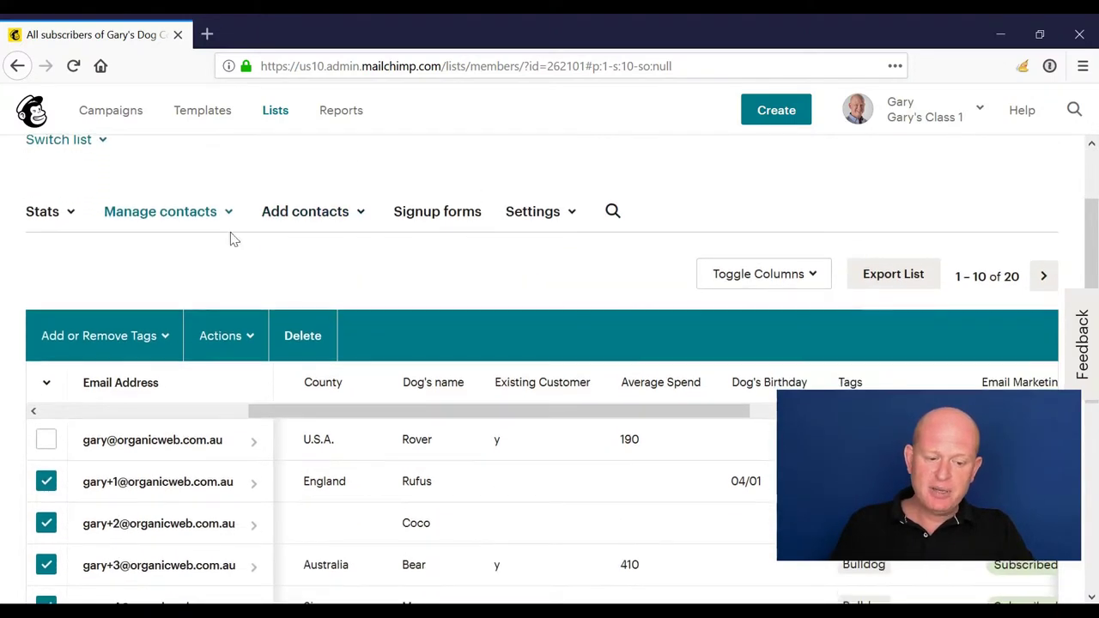
click(225, 220)
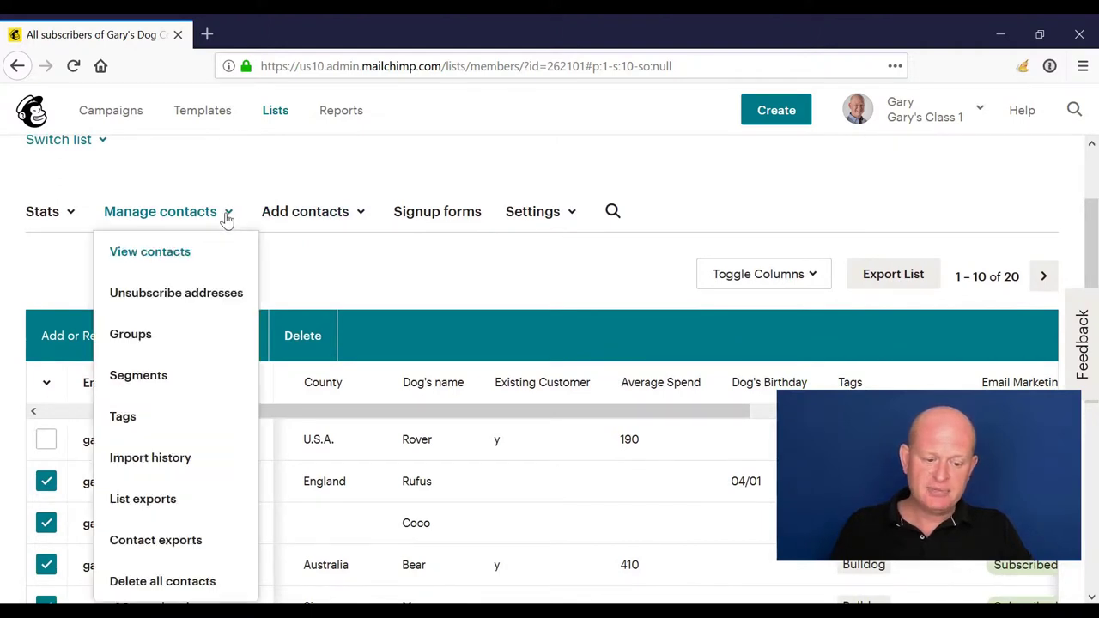
click(191, 421)
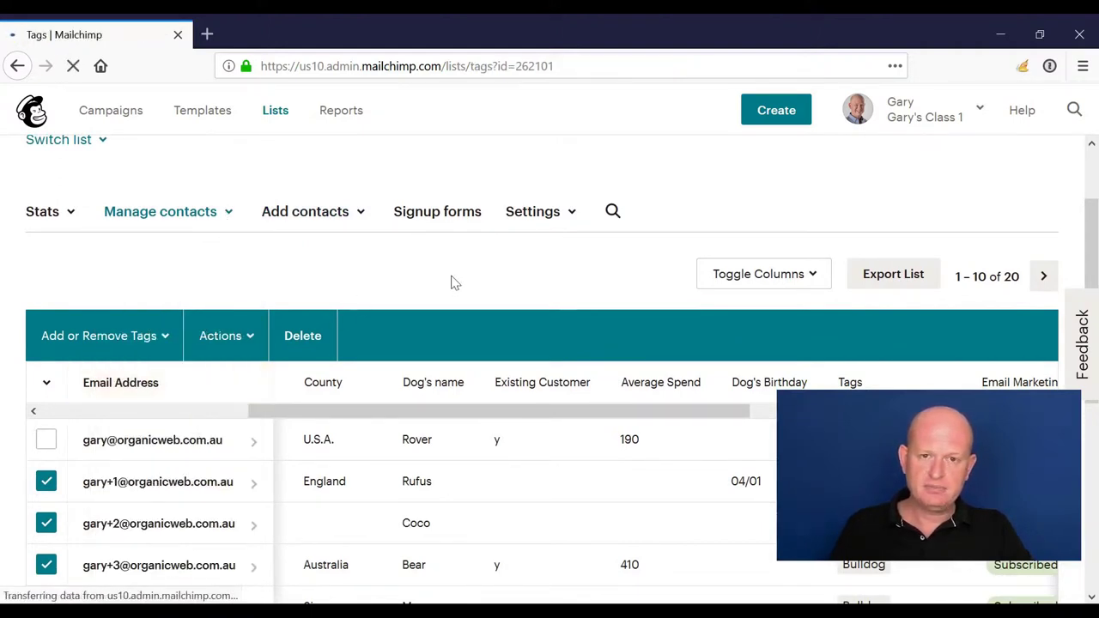
scroll(454, 282, down, 2)
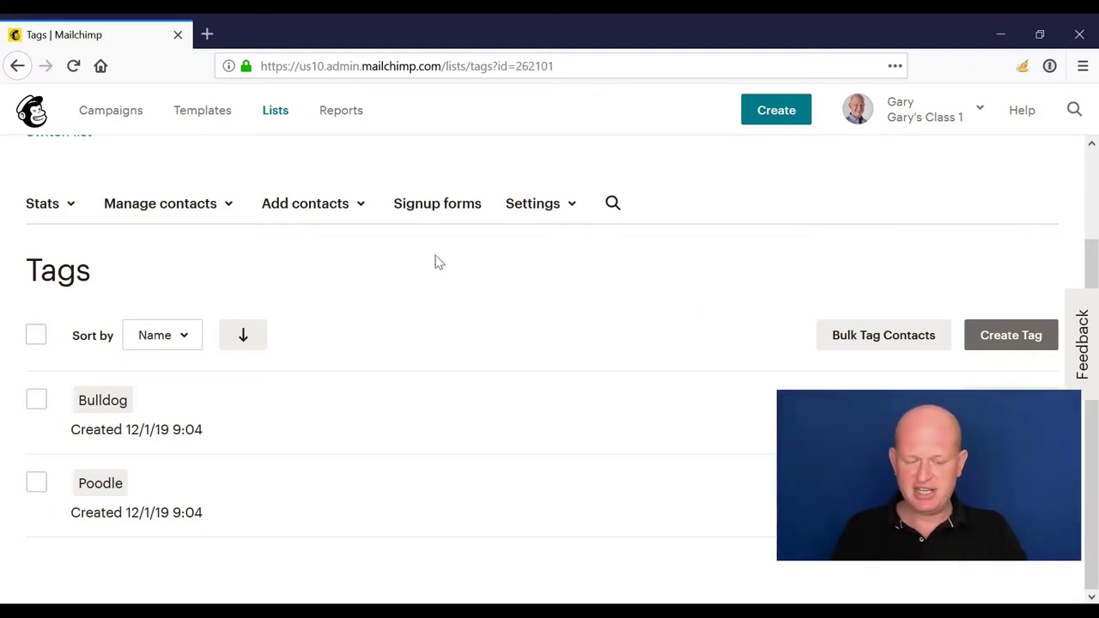
scroll(436, 260, up, 2)
Reload all 20 subscribers and scroll right to the Tags column showing Poodle and Bulldog.
click(327, 193)
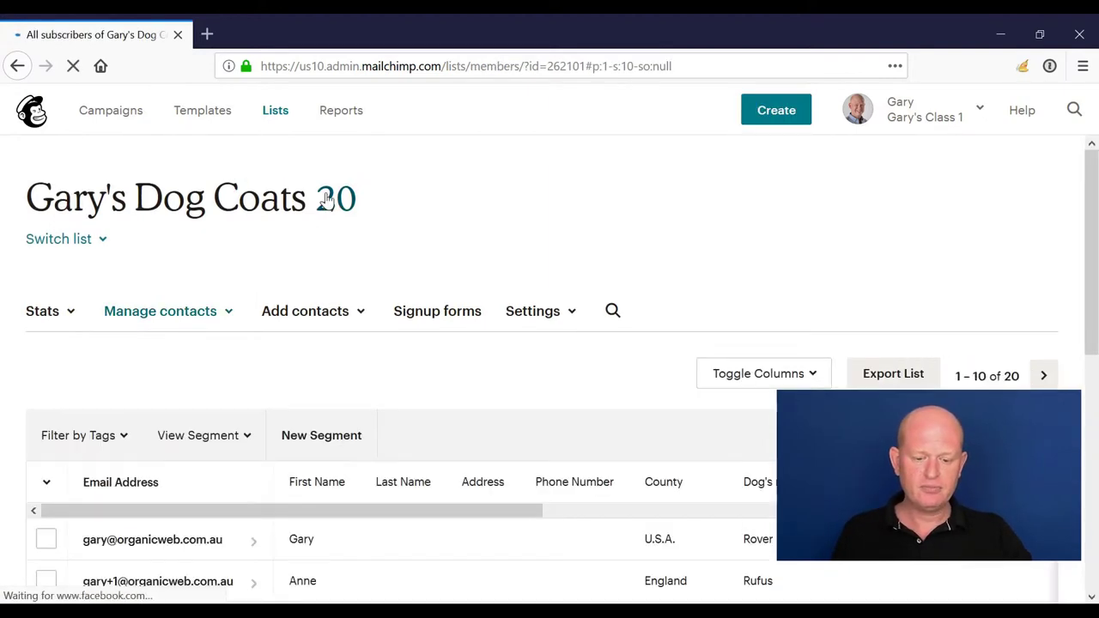
scroll(327, 223, down, 3)
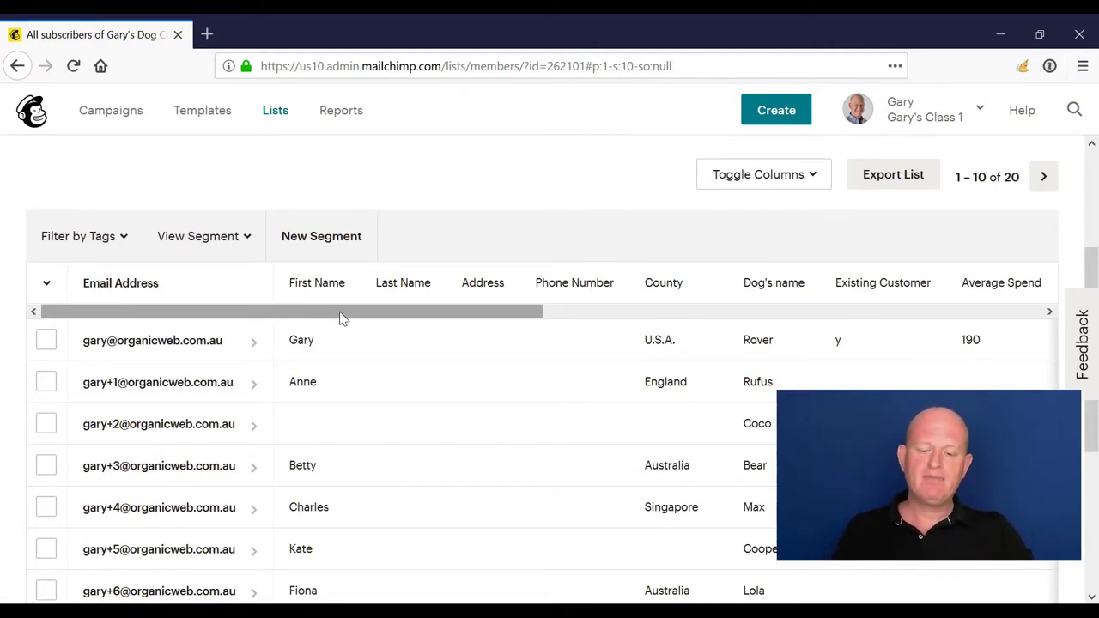
drag(340, 317, 444, 326)
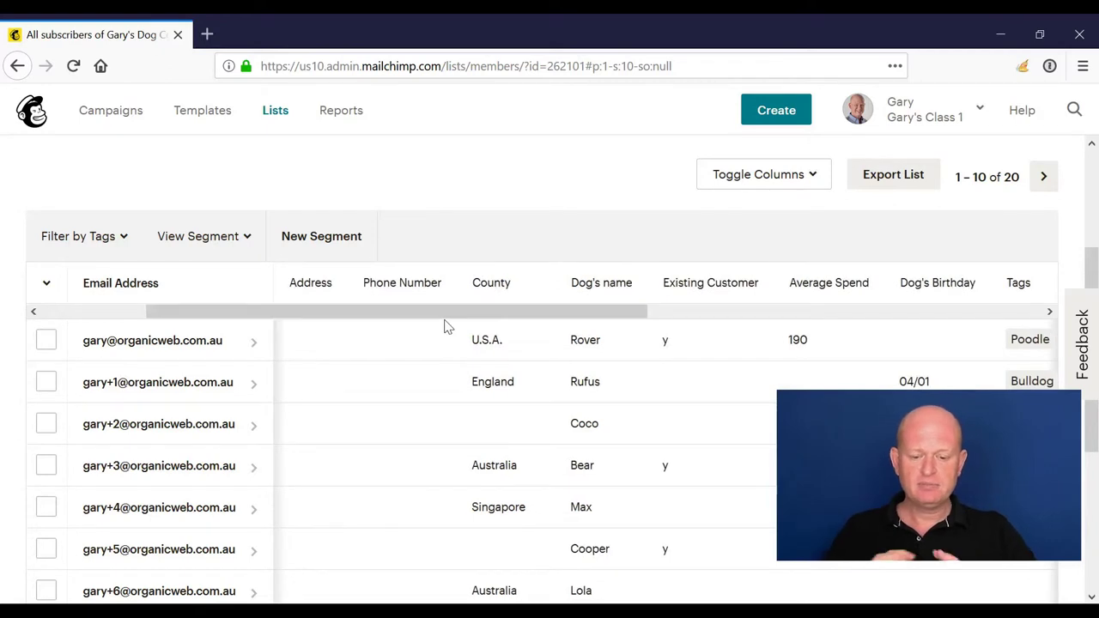
Build a new segment with County starts with 'U.S.' and preview its 4 matching contacts.
click(279, 235)
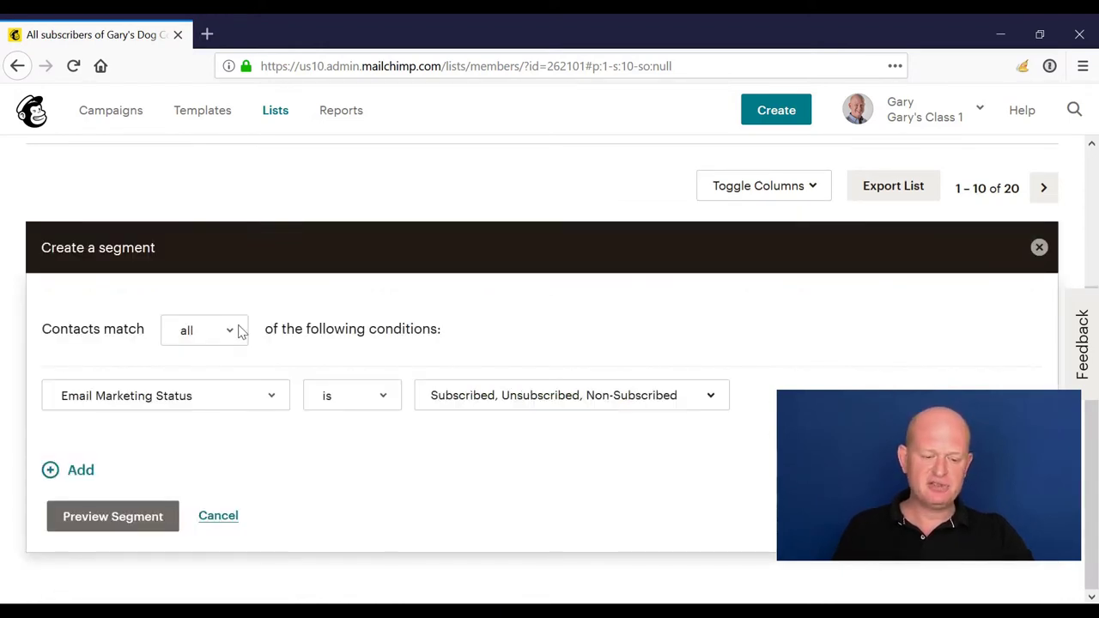
click(237, 399)
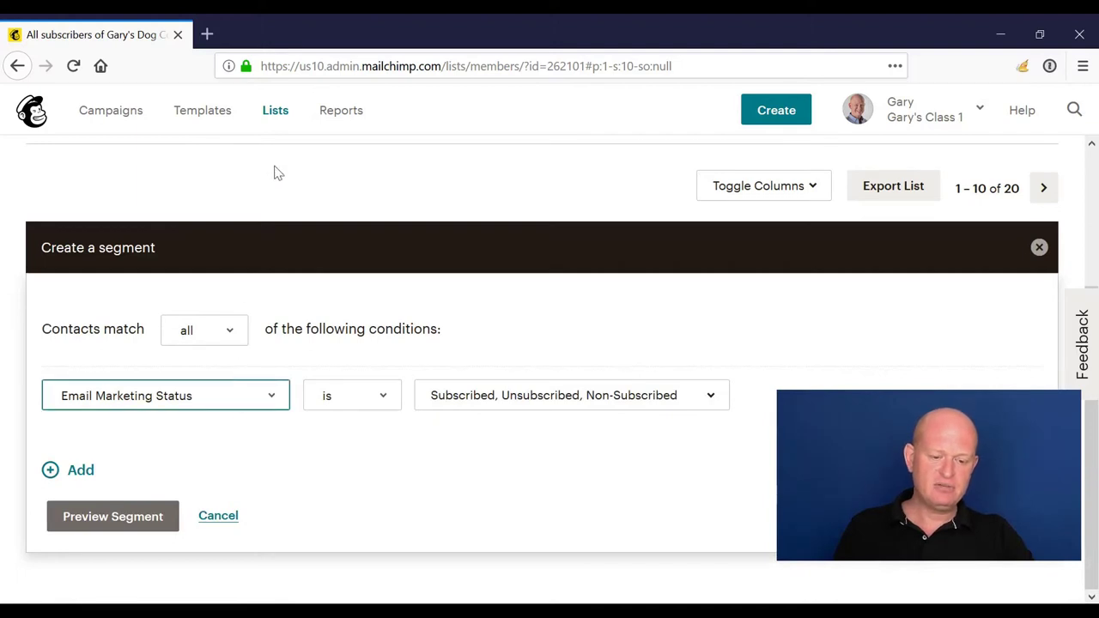
click(116, 264)
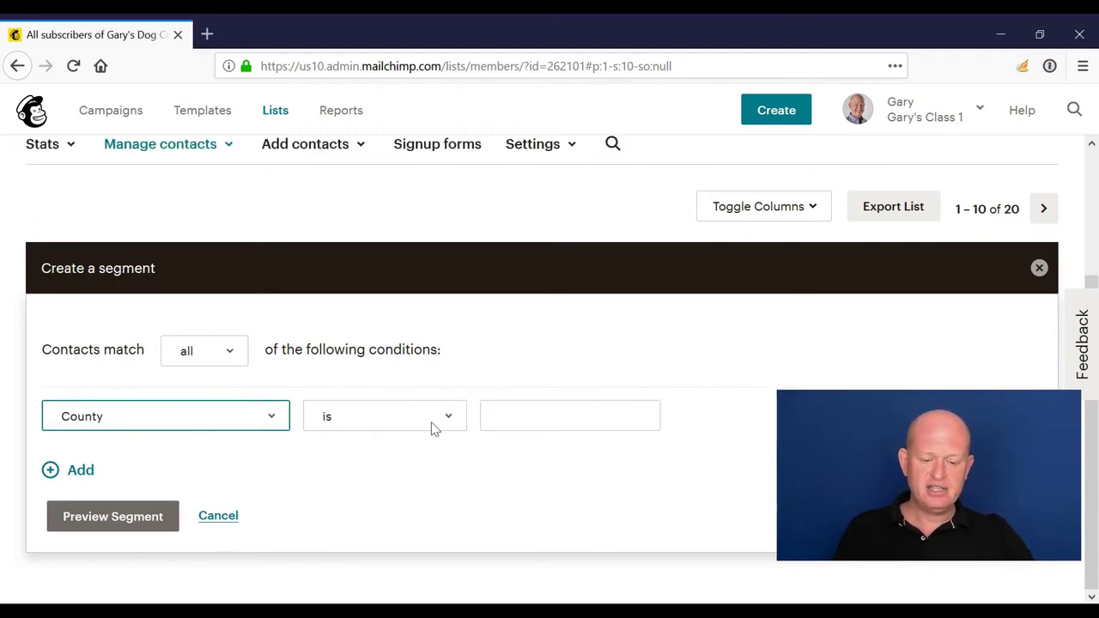
click(433, 422)
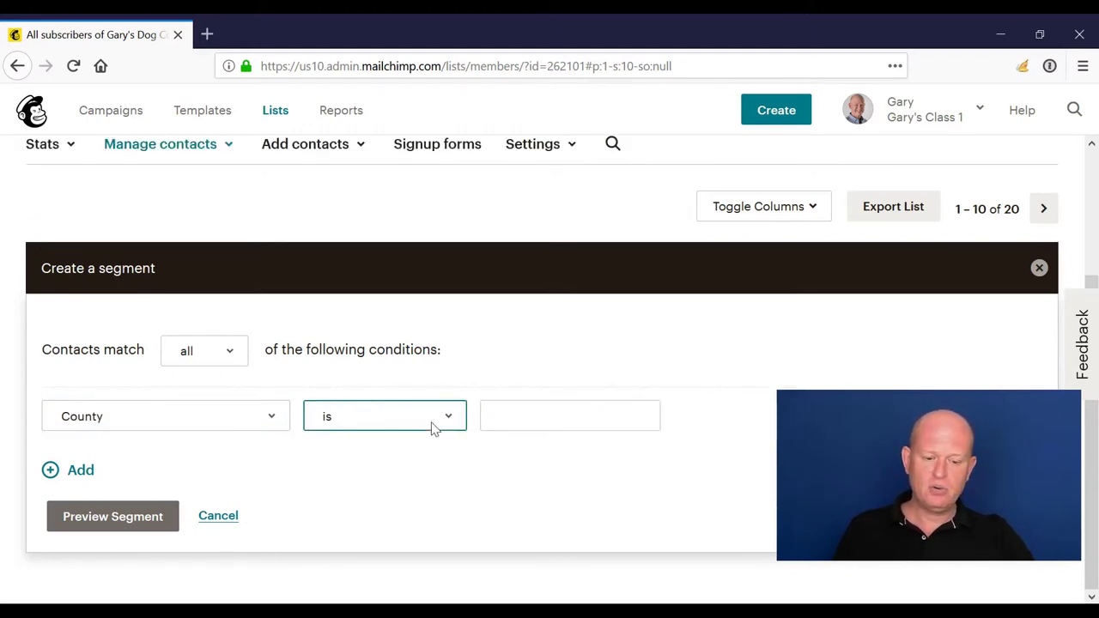
click(380, 292)
click(545, 419)
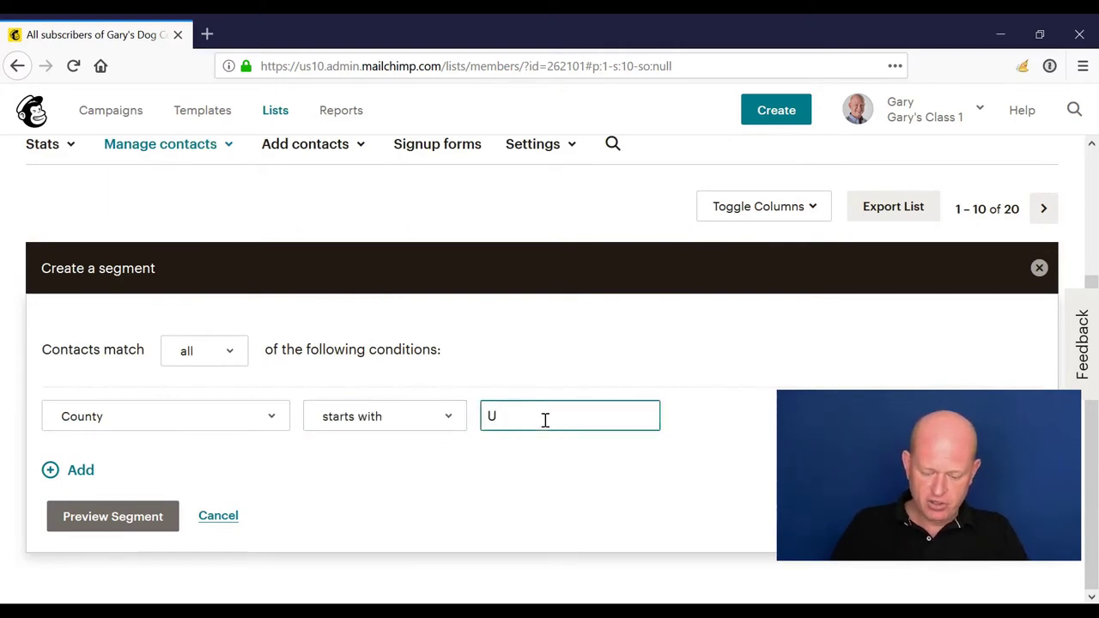
text(U.S.)
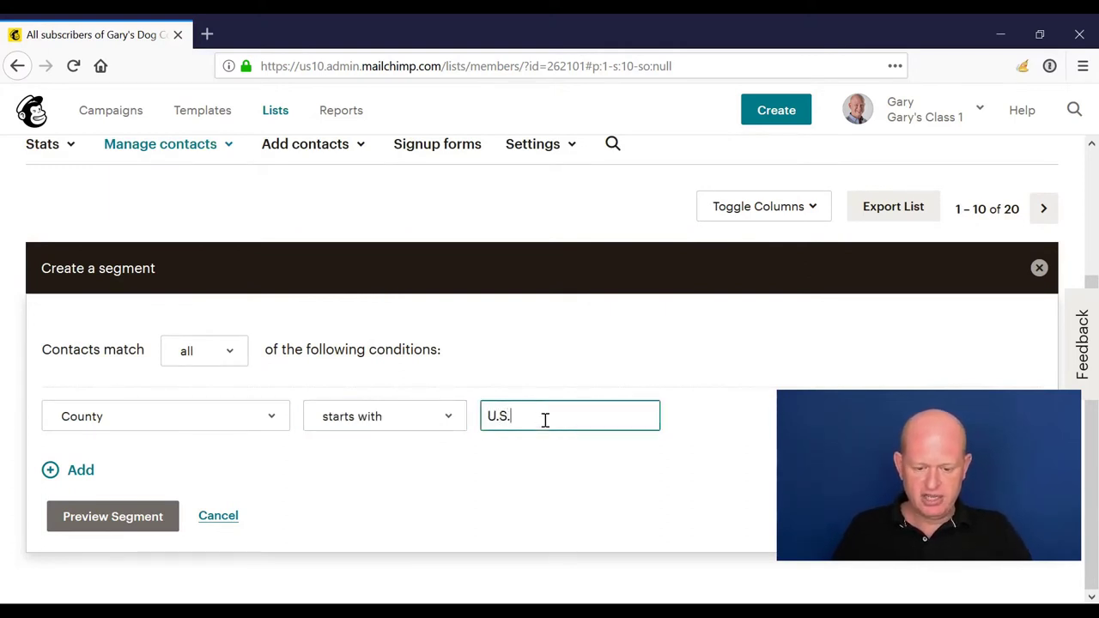
click(110, 520)
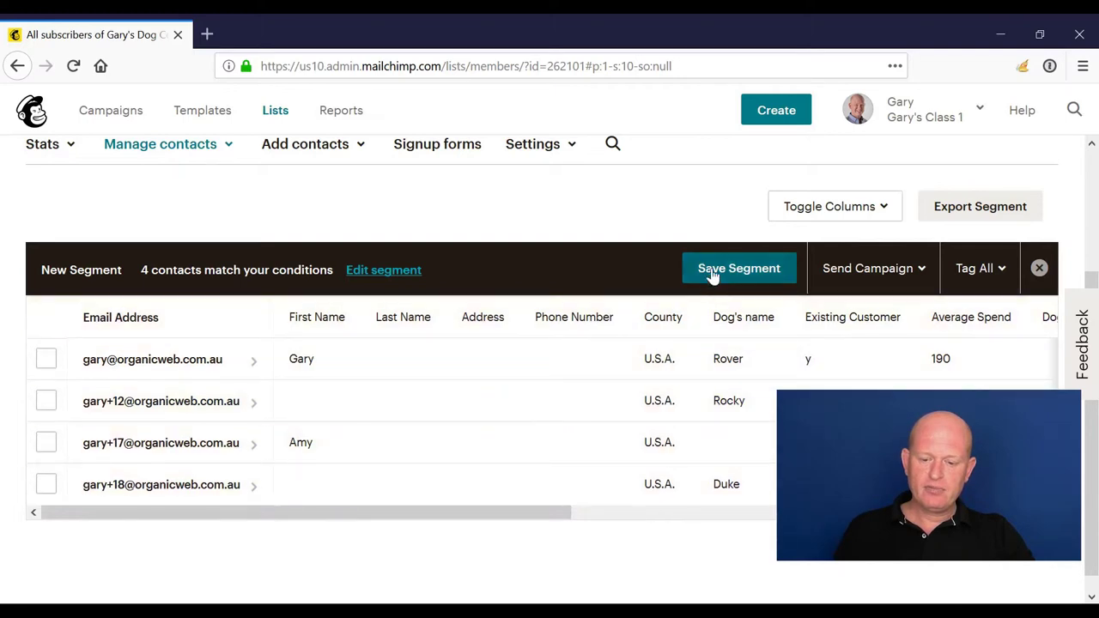
Save the segment as 'People in U.S.A.'.
click(712, 273)
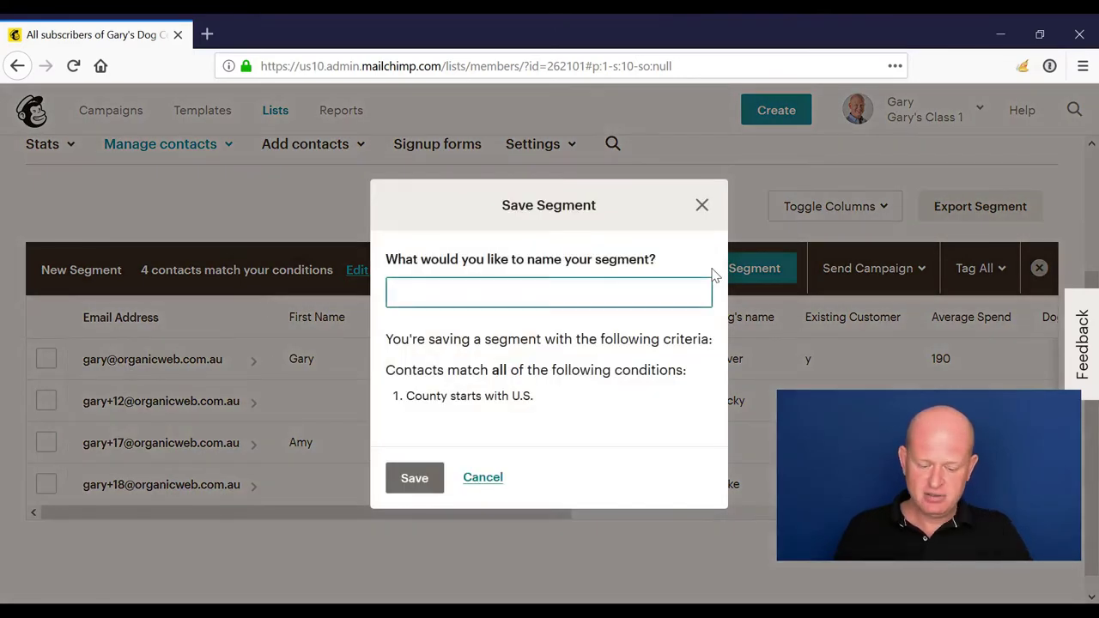
text(People)
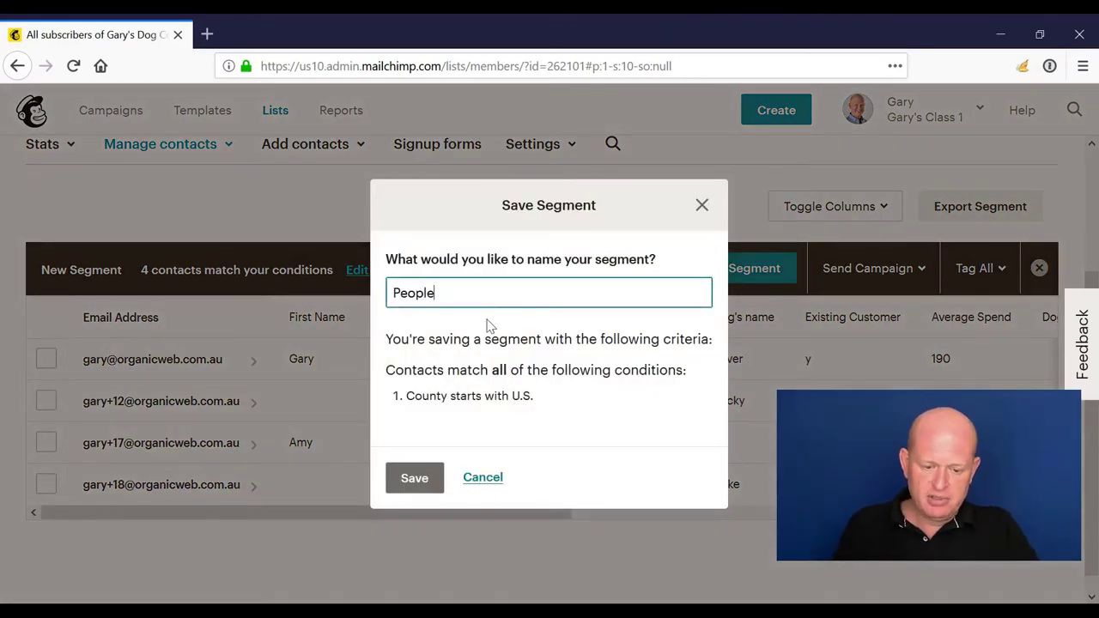
text( in U.S.A.)
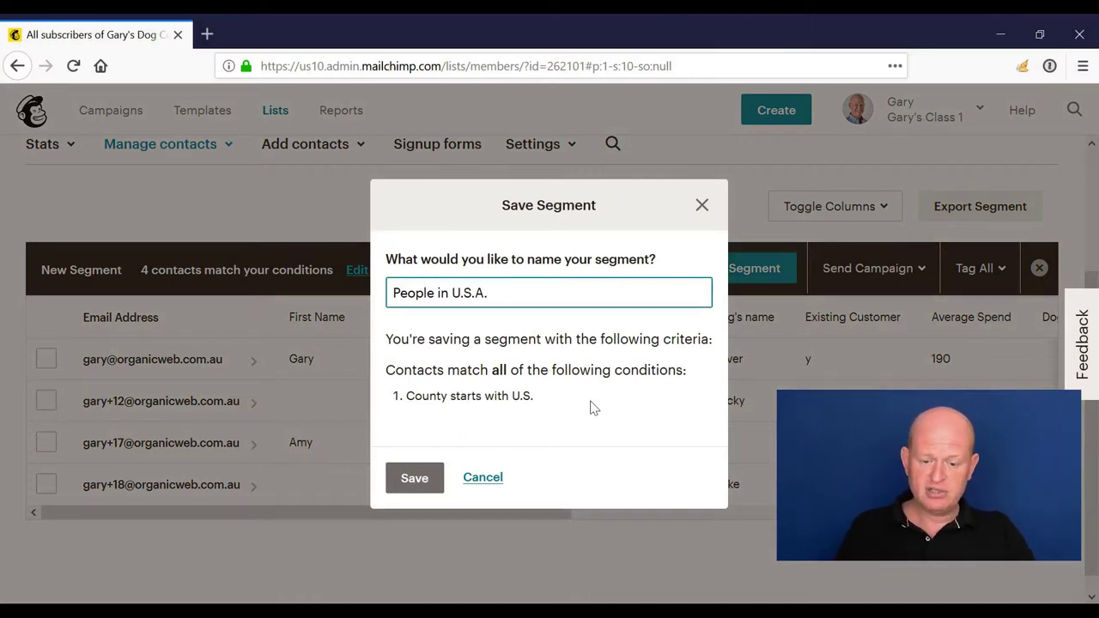
click(418, 479)
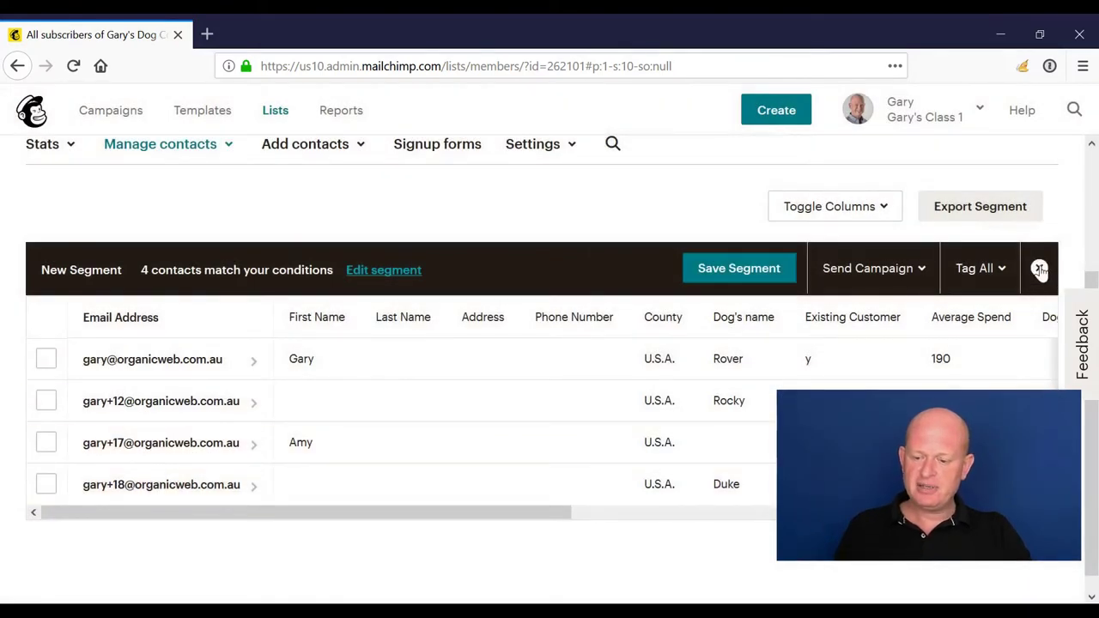
Close the segment results, reload all 20 contacts and check People in U.S.A. among saved segments.
click(1040, 269)
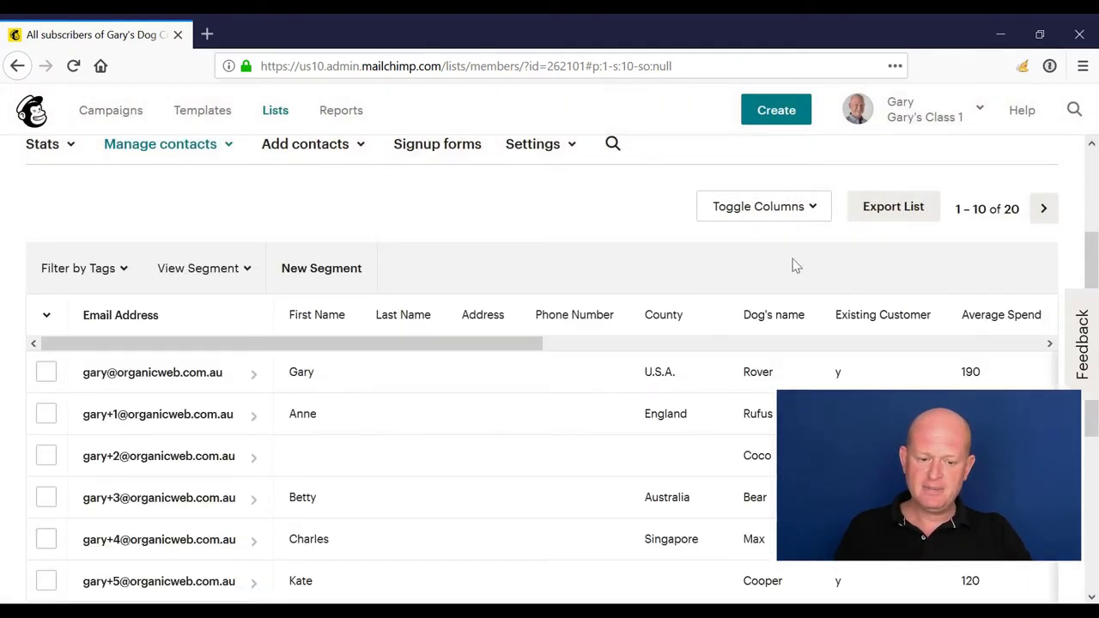
scroll(351, 264, up, 3)
click(330, 210)
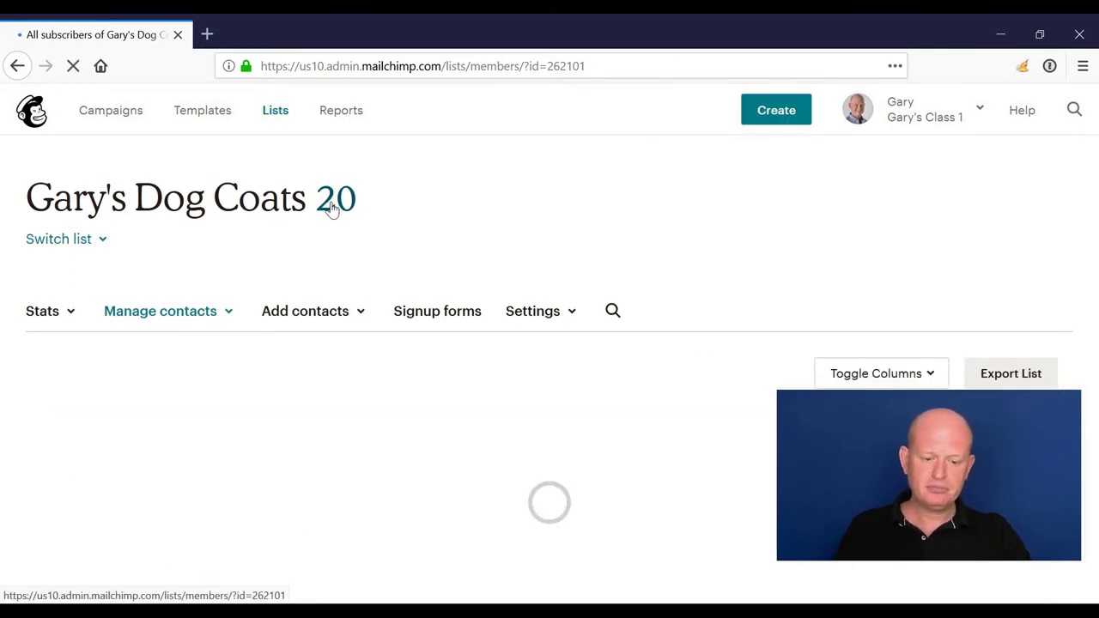
scroll(331, 211, down, 3)
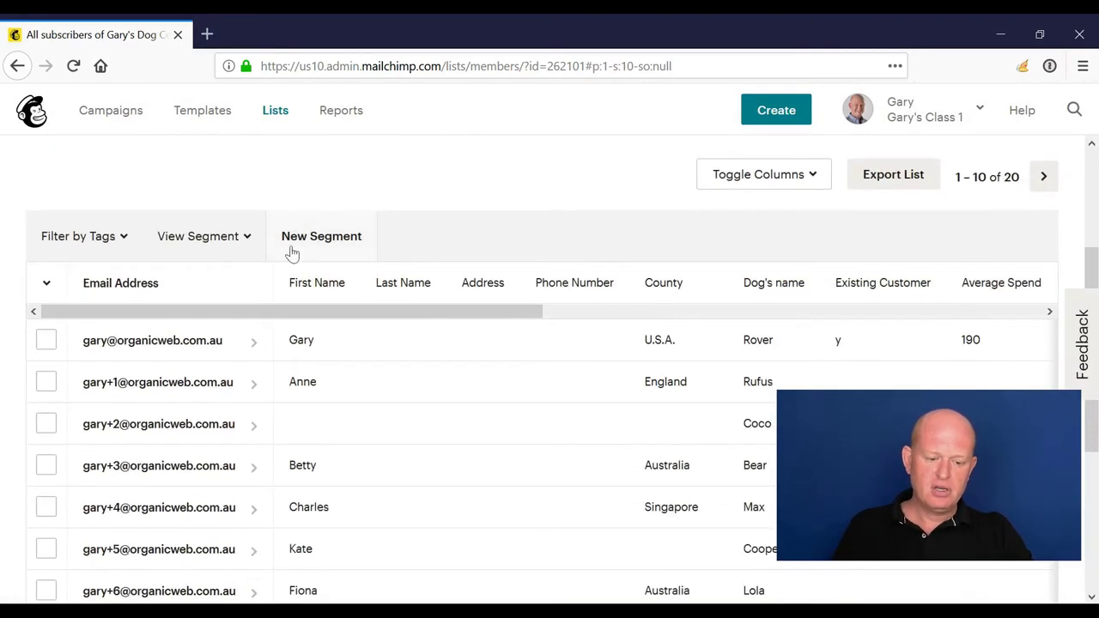
click(256, 239)
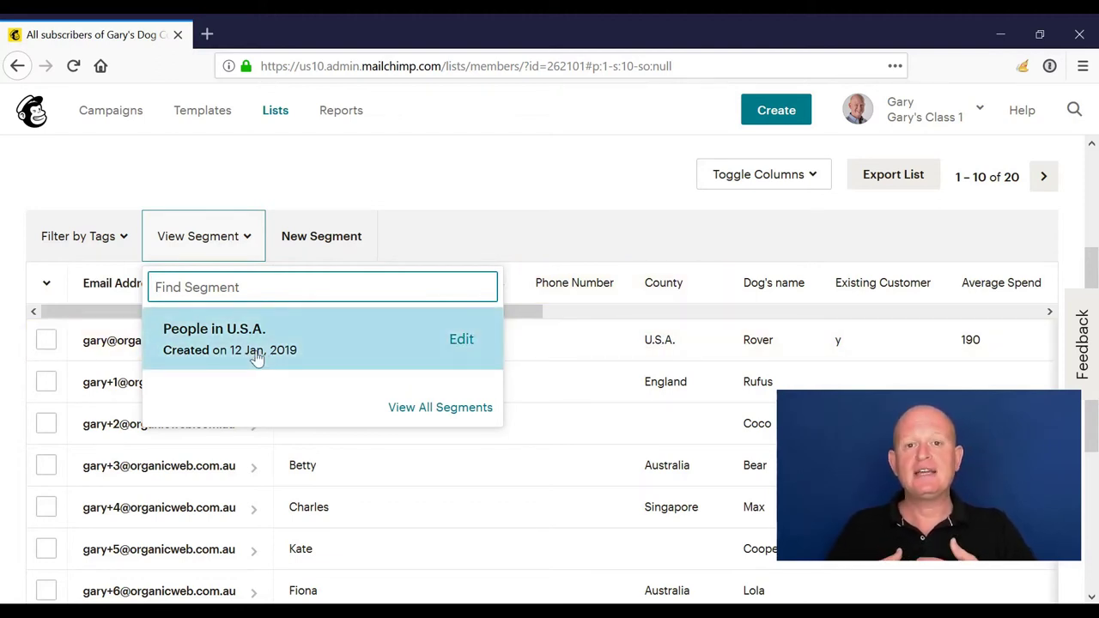
click(461, 178)
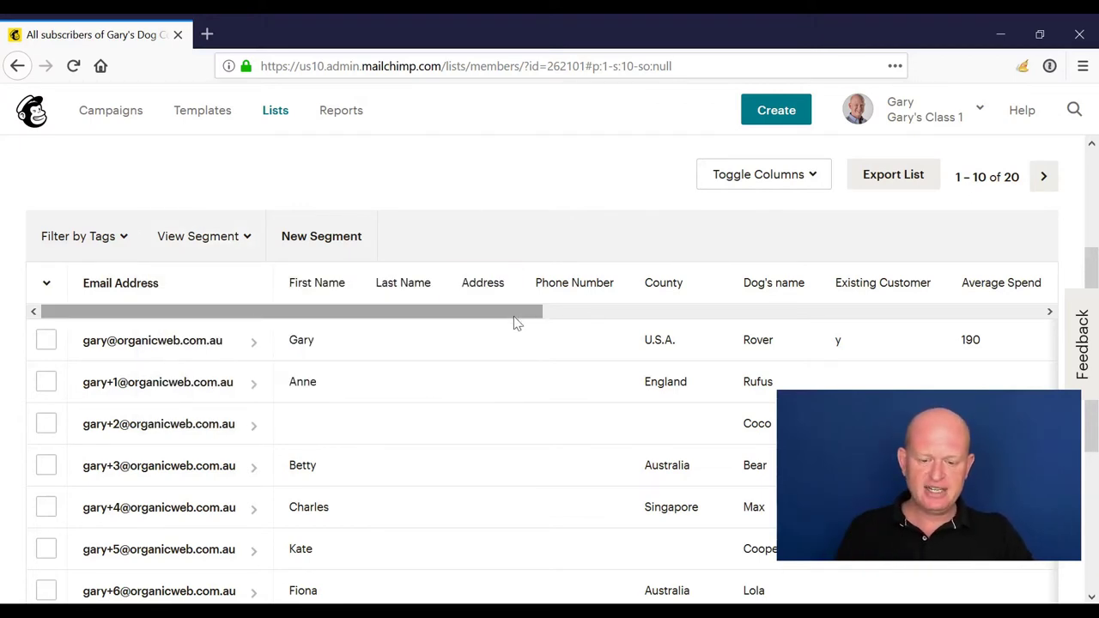
drag(515, 322, 705, 317)
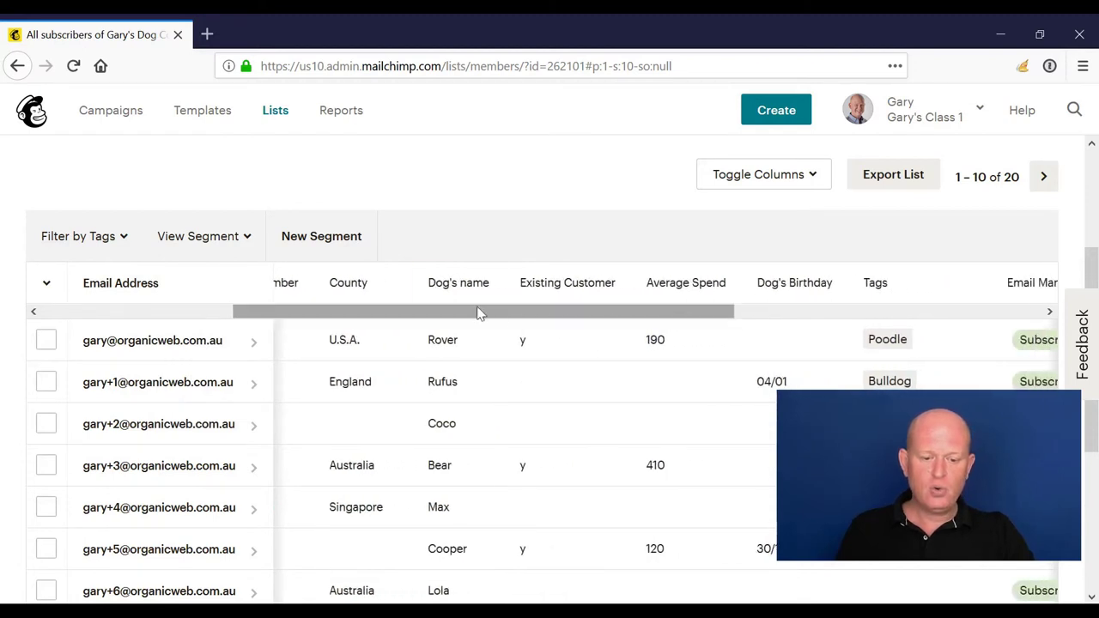
Start a new two-condition segment matching all conditions, with the first being County is U.S.A.
click(321, 237)
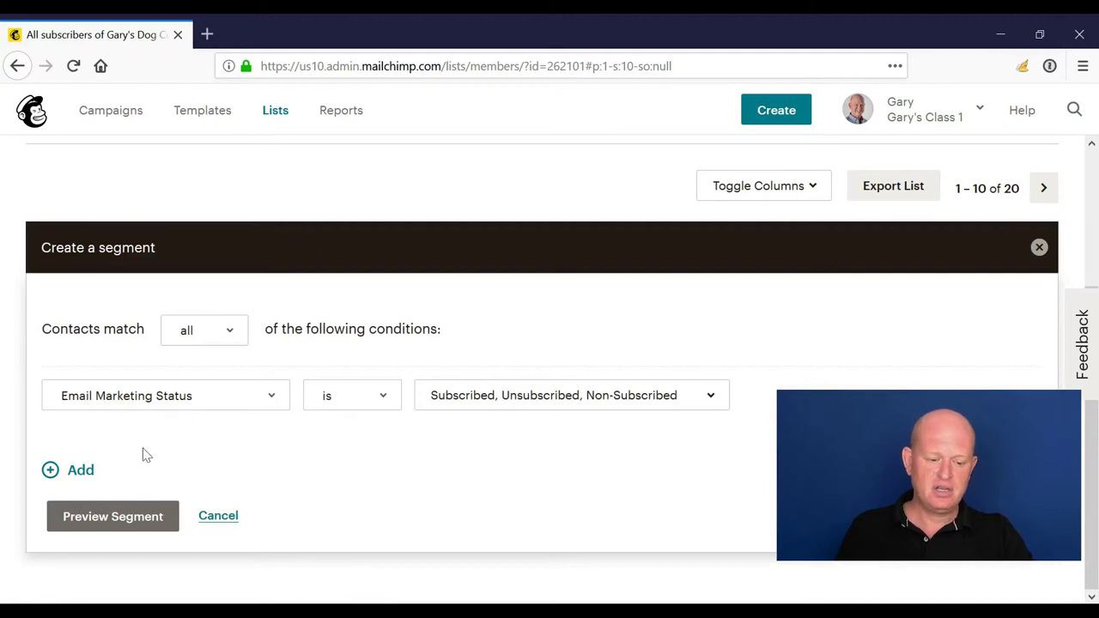
click(84, 479)
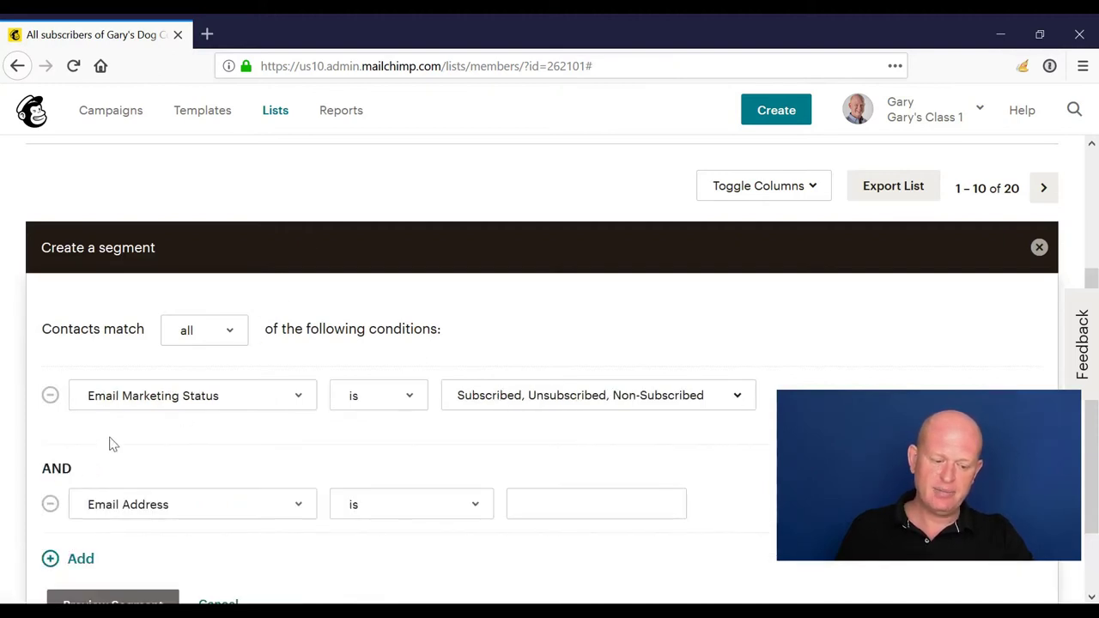
click(217, 361)
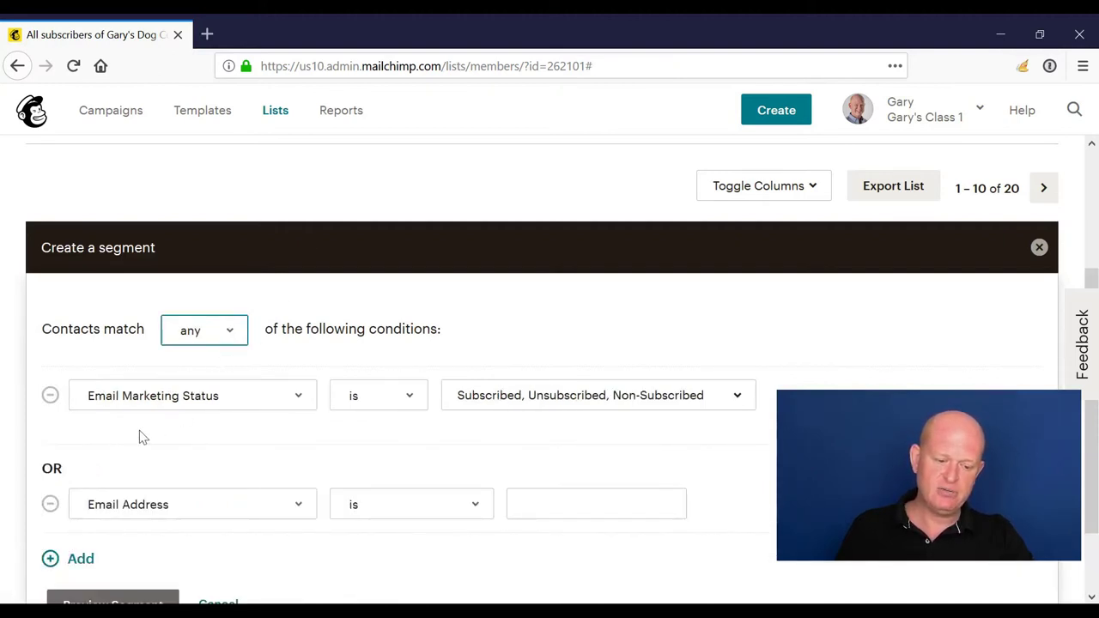
click(217, 338)
click(202, 377)
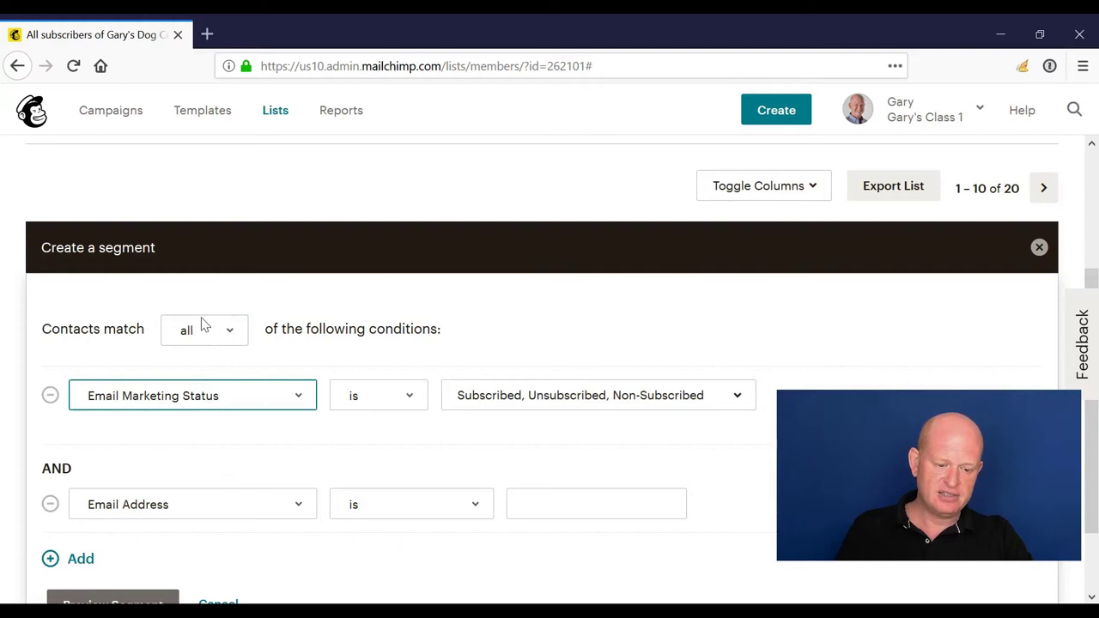
key(c)
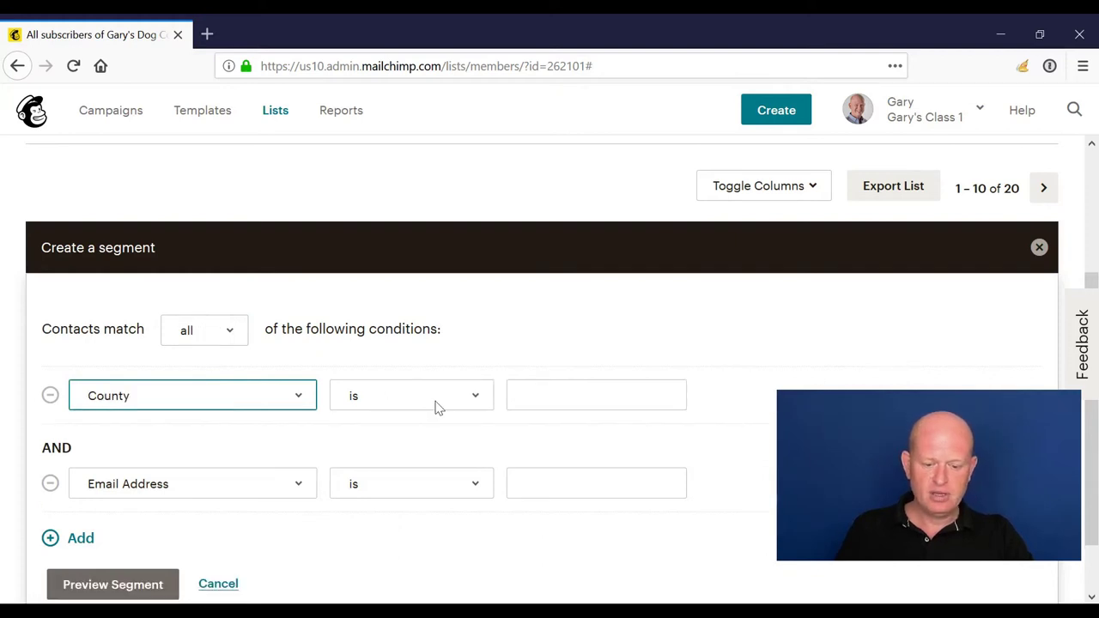
click(574, 393)
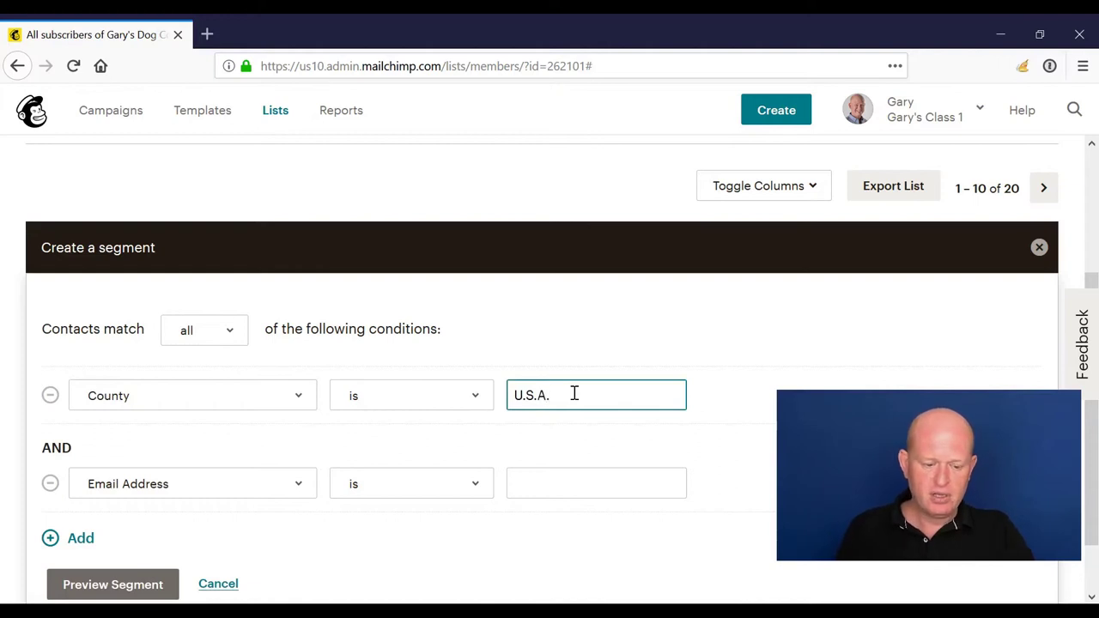
Make the second condition require the Poodle tag and preview the single match, Rover's contact.
scroll(222, 486, down, 1)
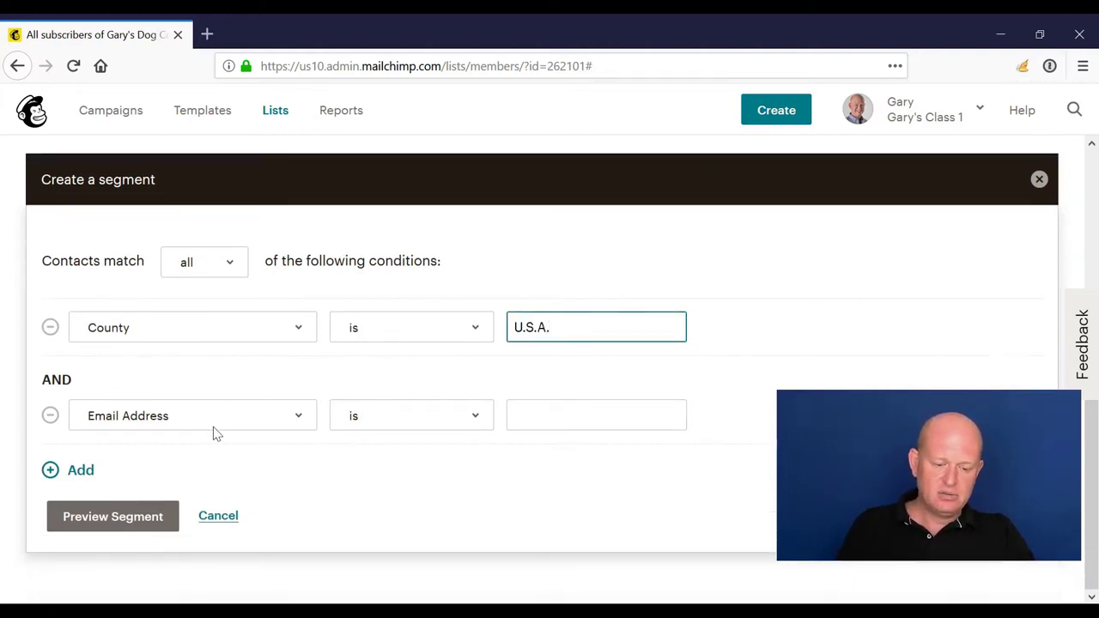
click(212, 415)
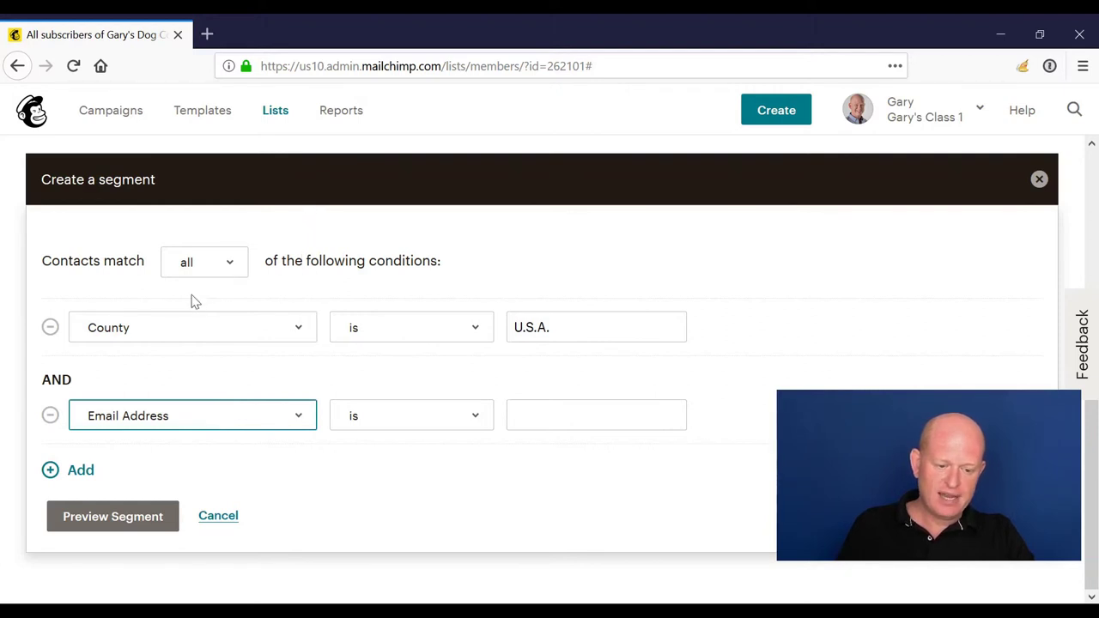
key(t)
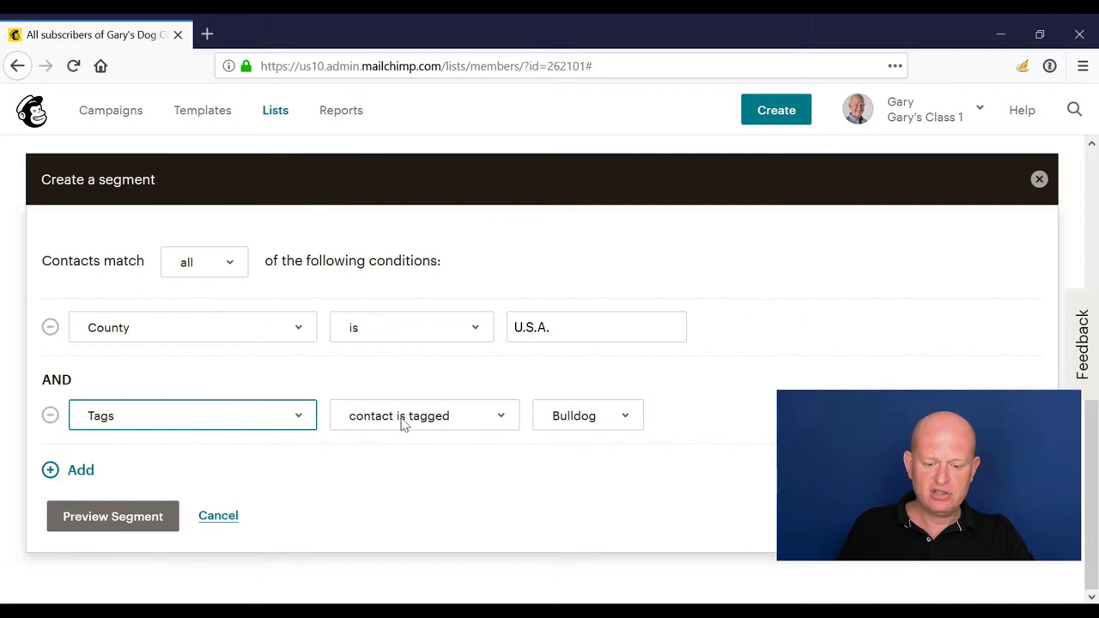
click(559, 418)
key(p)
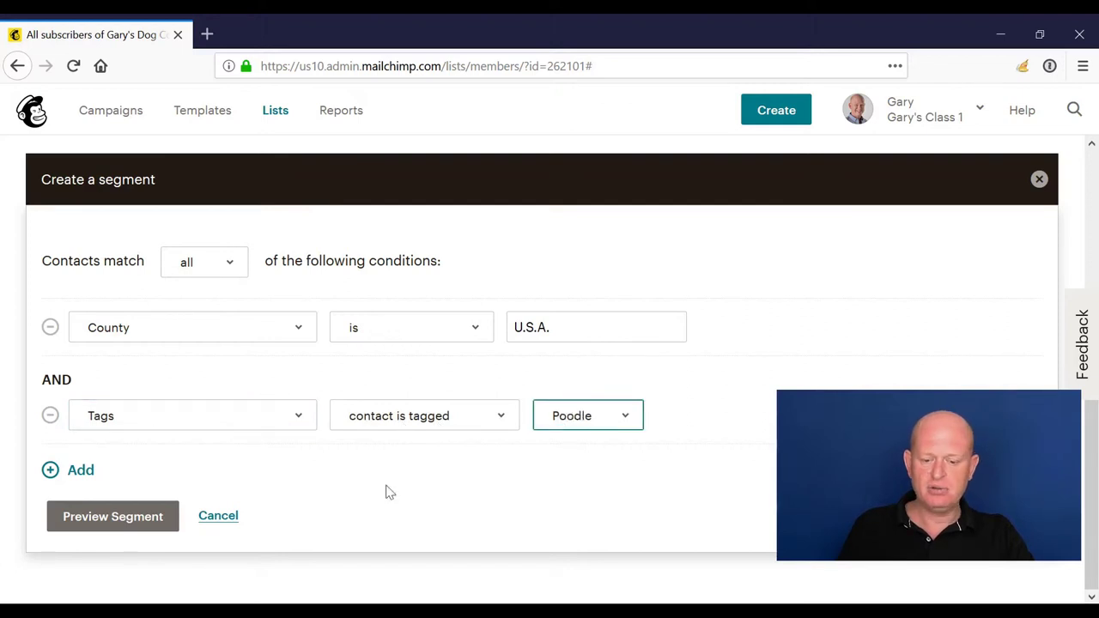
click(116, 517)
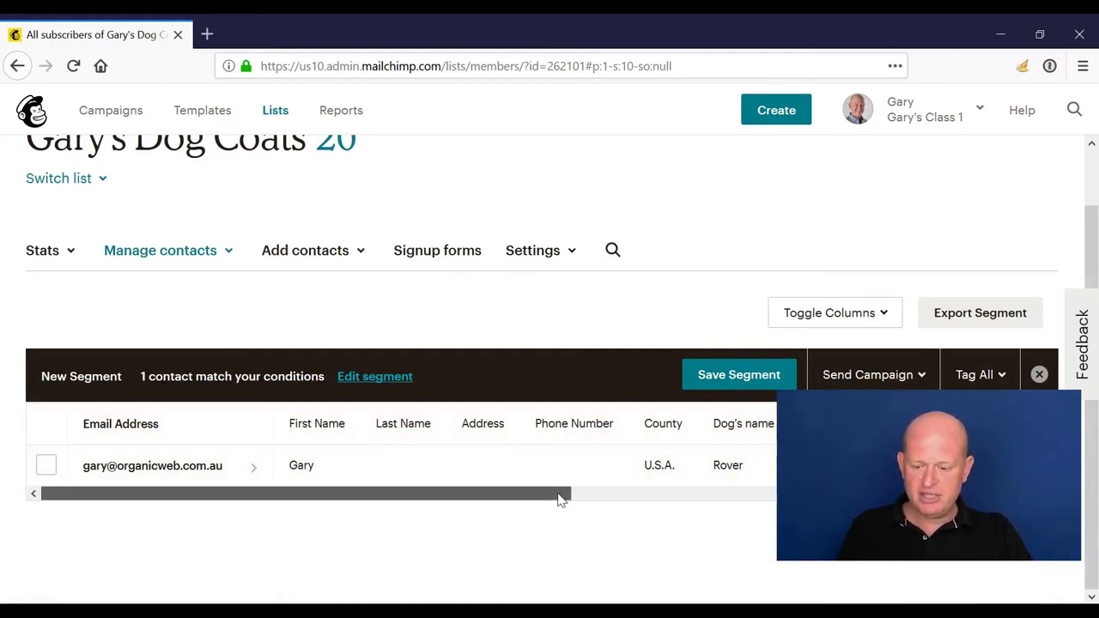
Save the 1-contact U.S.A. Poodle segment under the name 'People in USA with Poodles'.
drag(558, 498, 751, 533)
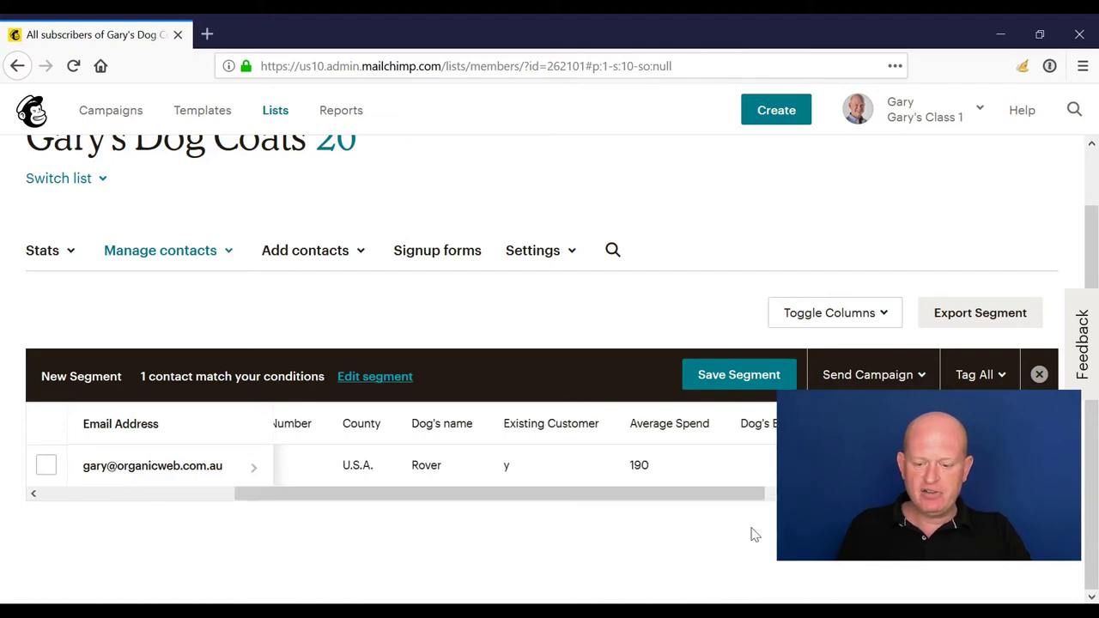
click(709, 372)
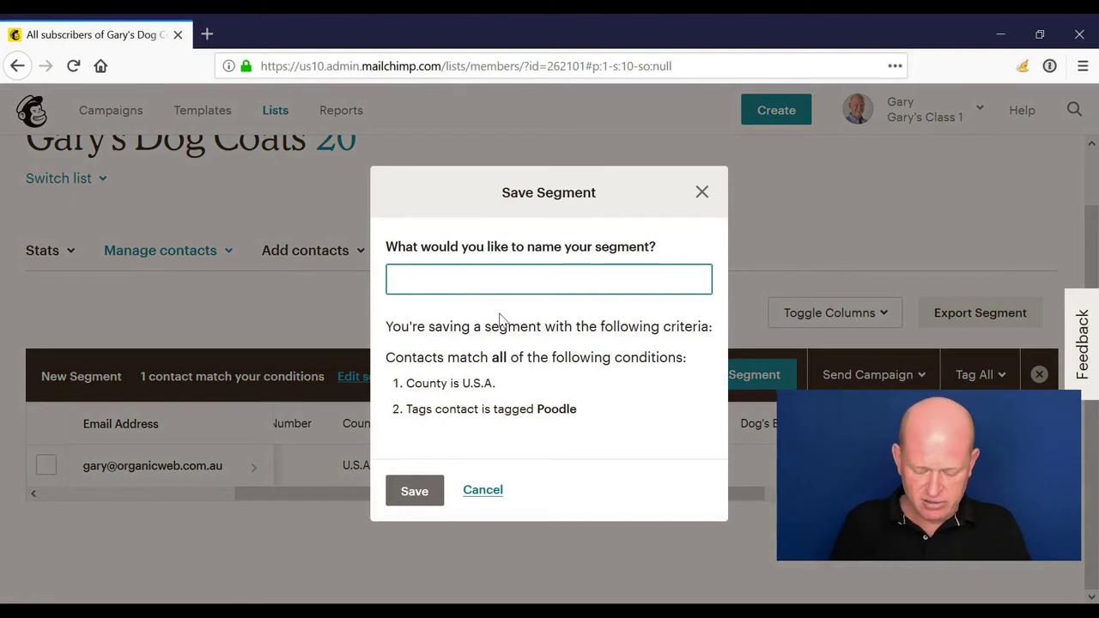
text(People i)
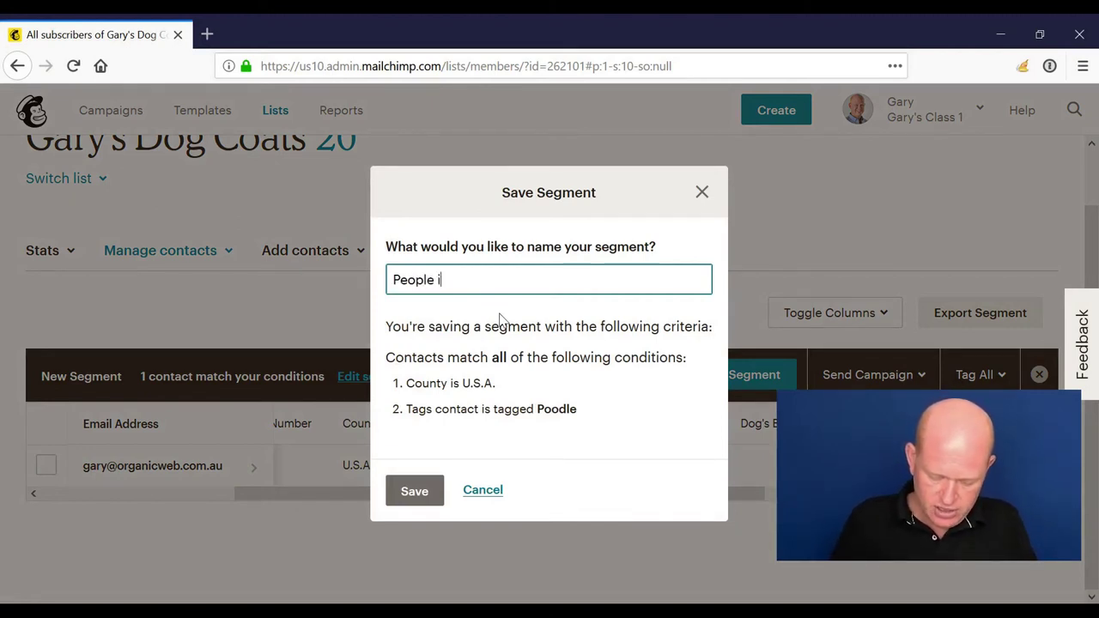
text(n USA with)
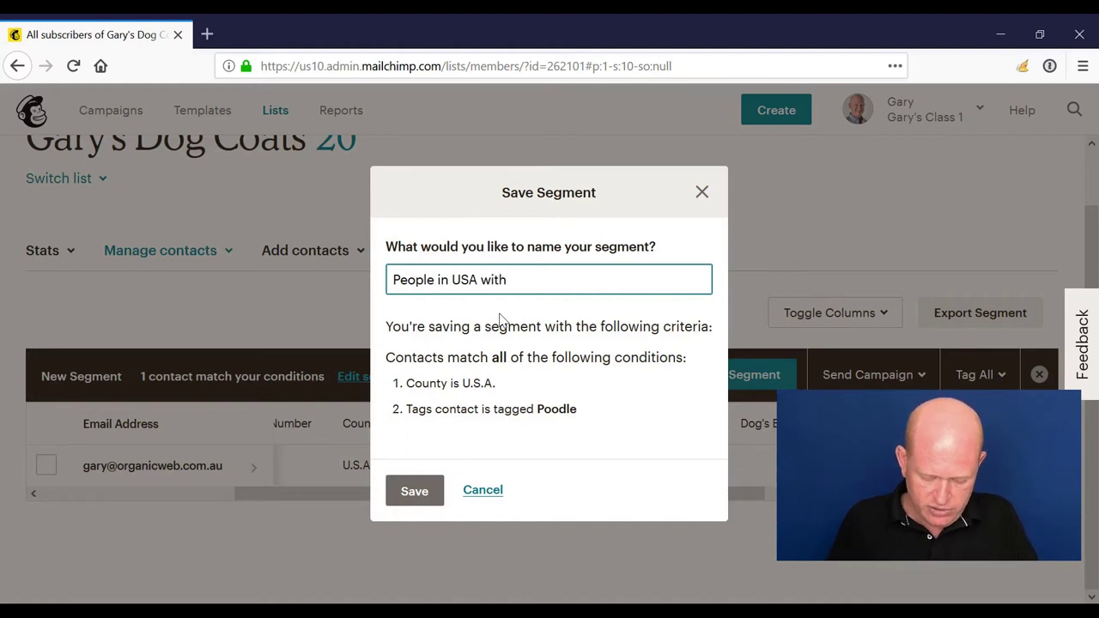
text( Poodles)
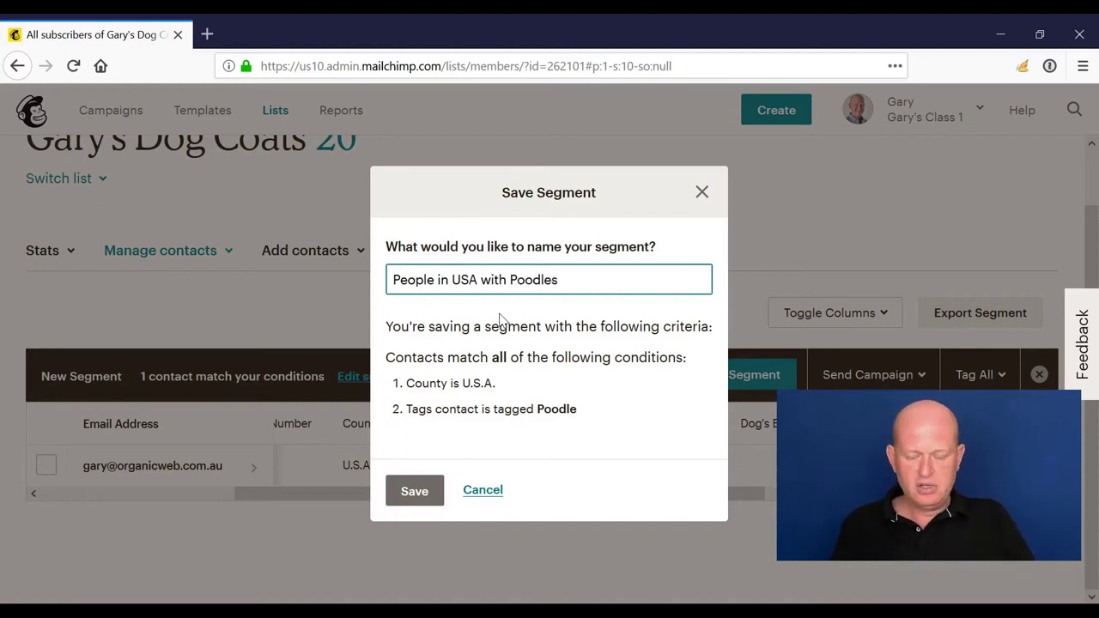
click(412, 506)
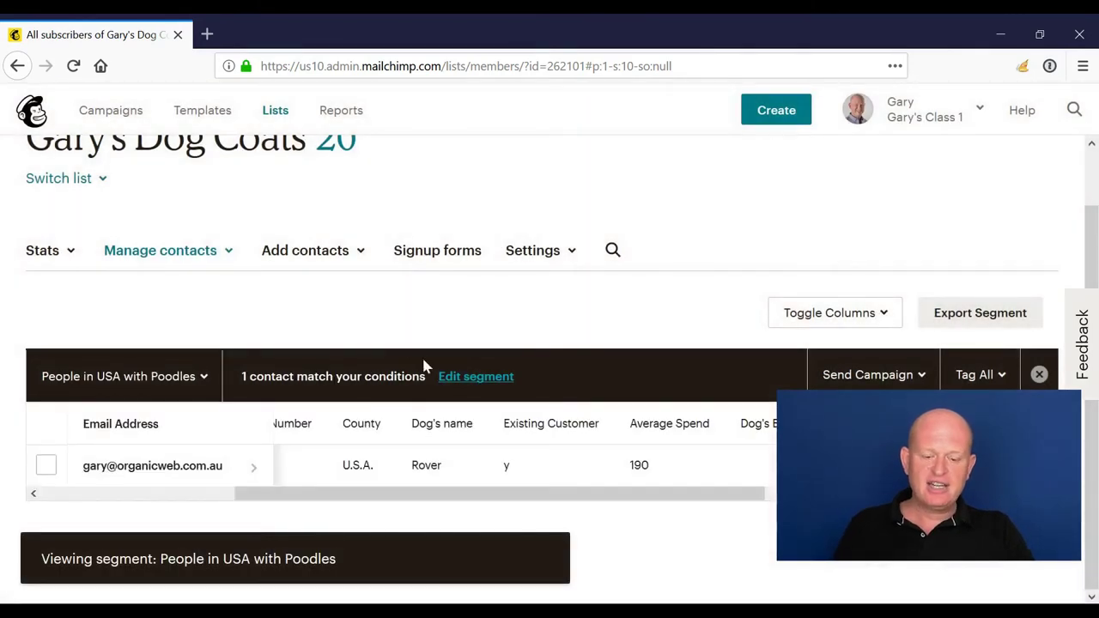
Close the saved segment view to show all 20 contacts of the list.
click(1040, 375)
scroll(633, 289, down, 3)
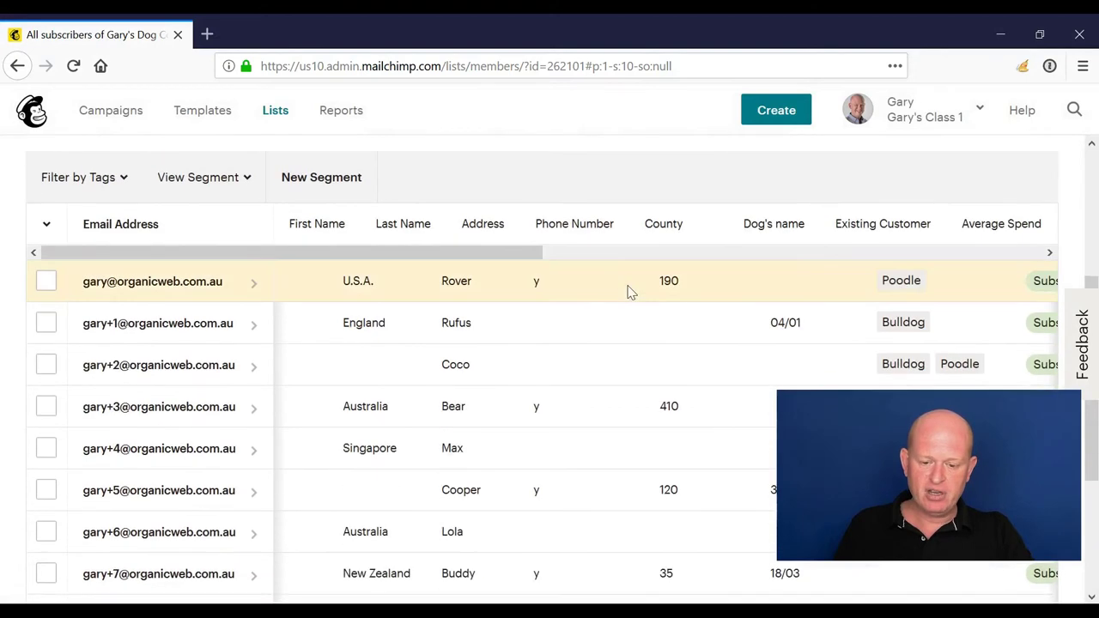
drag(507, 253, 925, 260)
scroll(861, 243, down, 1)
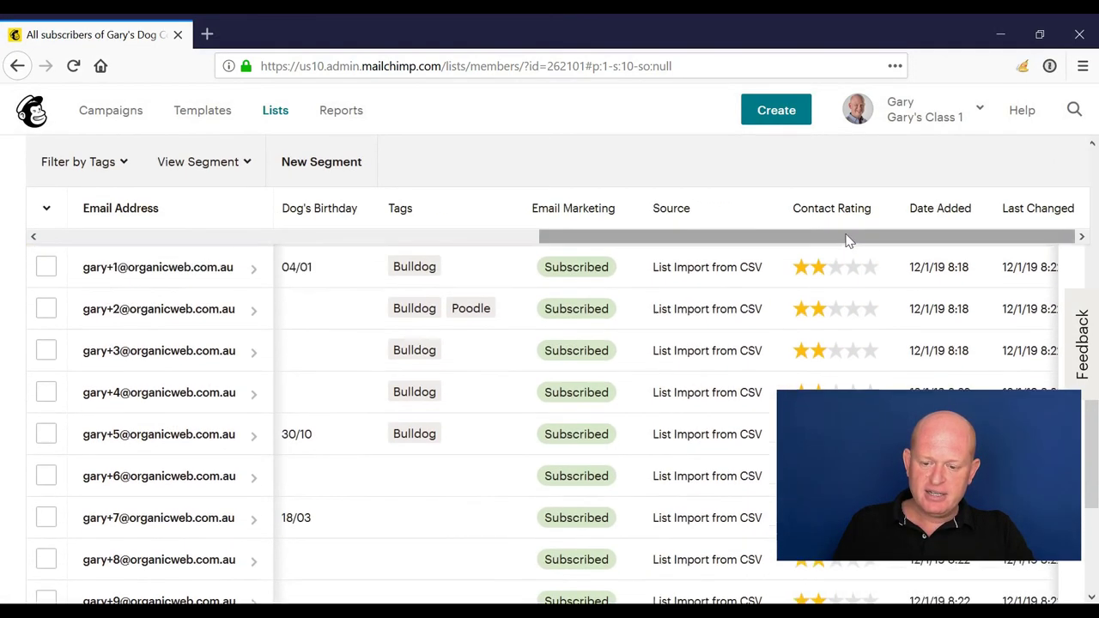
scroll(845, 240, up, 1)
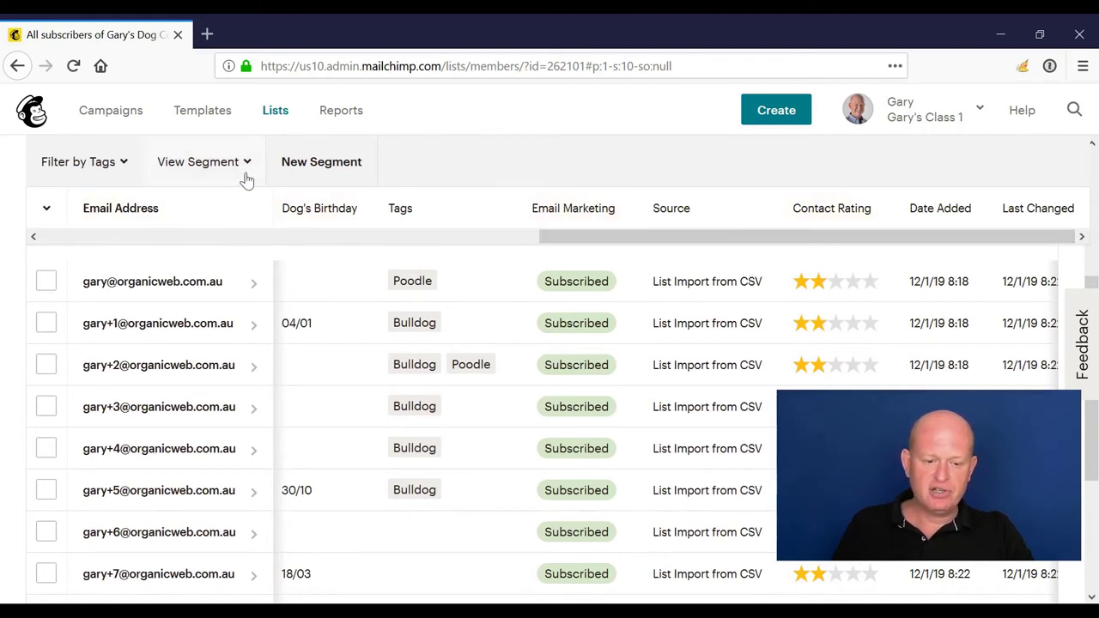
Draft a new segment with the condition Contact Rating is two stars, then cancel it.
click(316, 174)
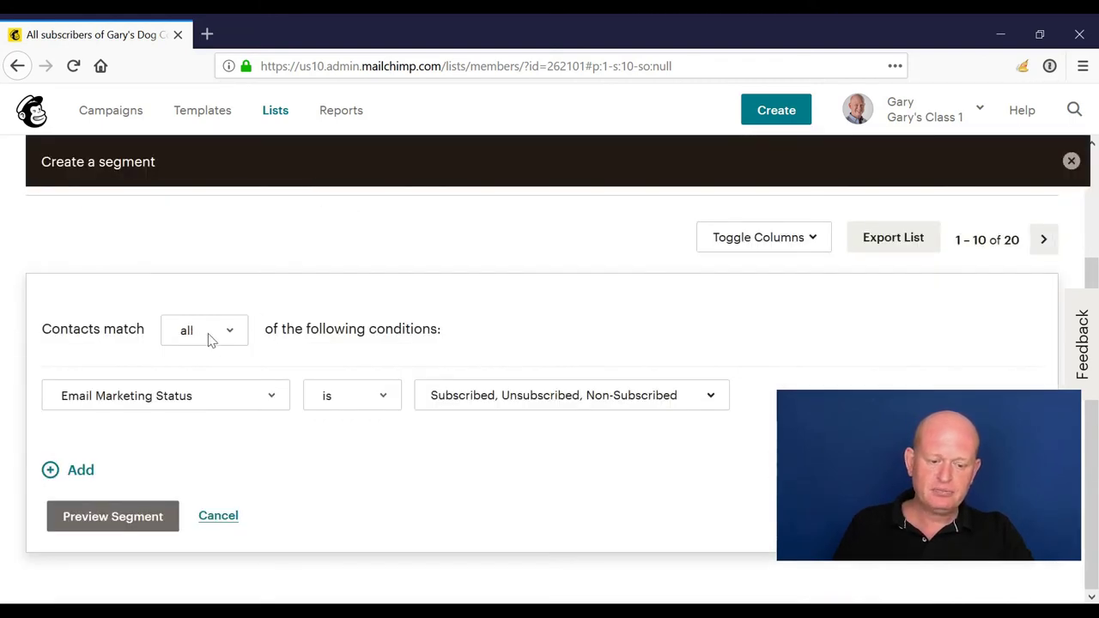
click(204, 405)
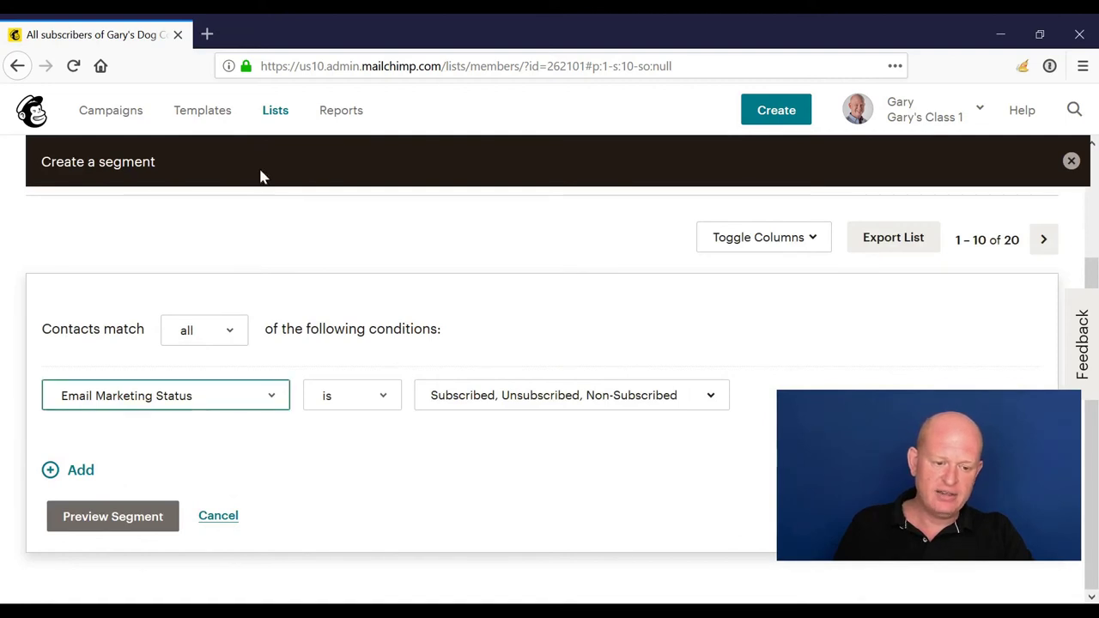
click(196, 139)
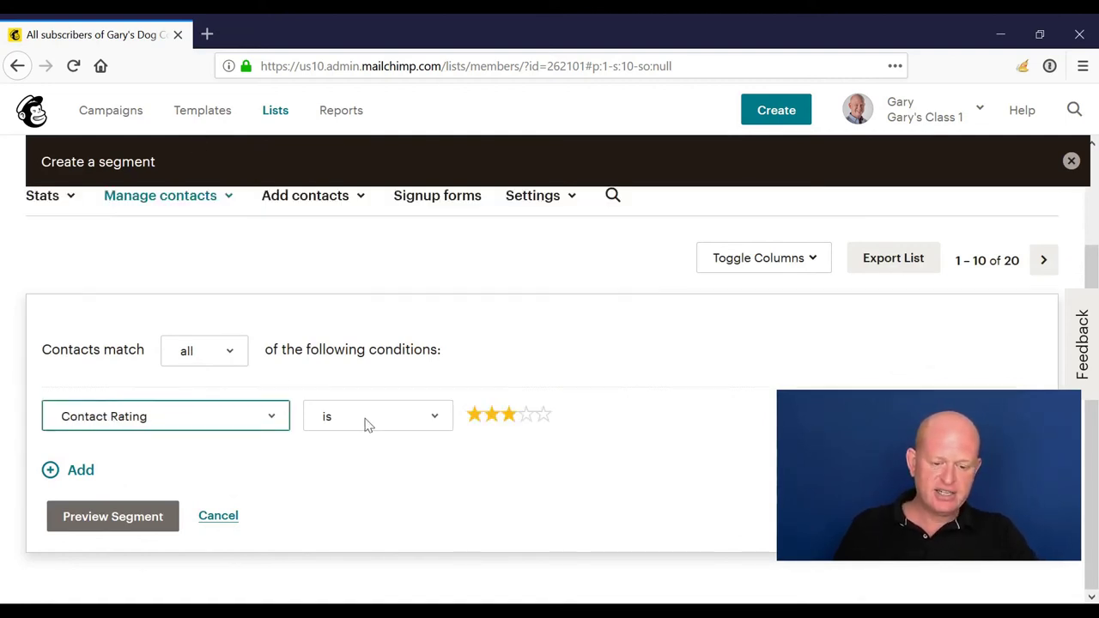
click(493, 417)
click(369, 421)
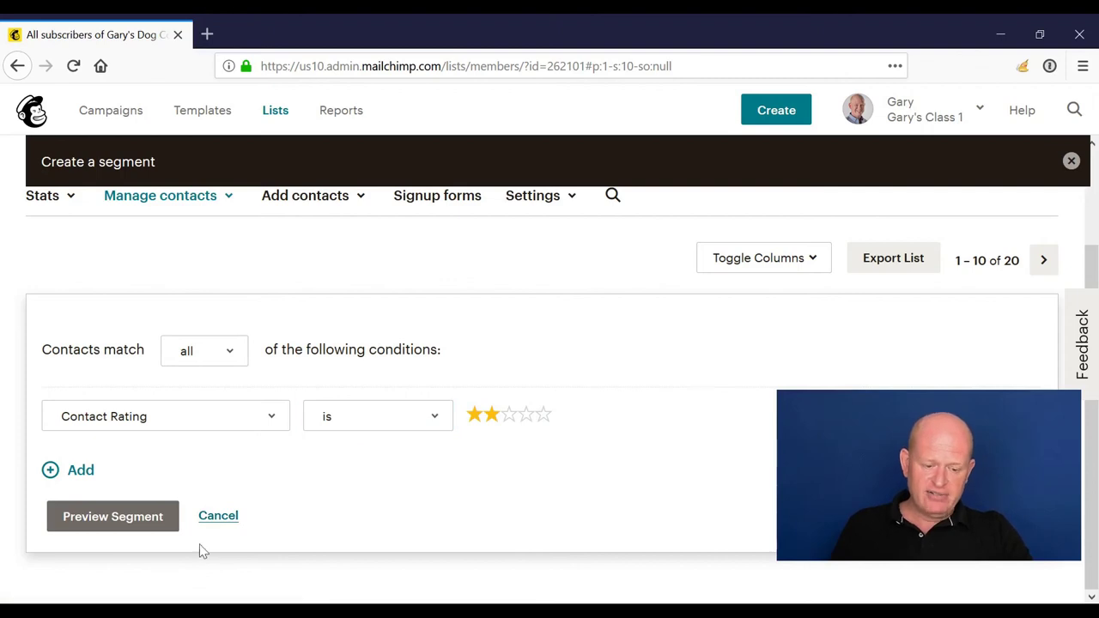
click(216, 513)
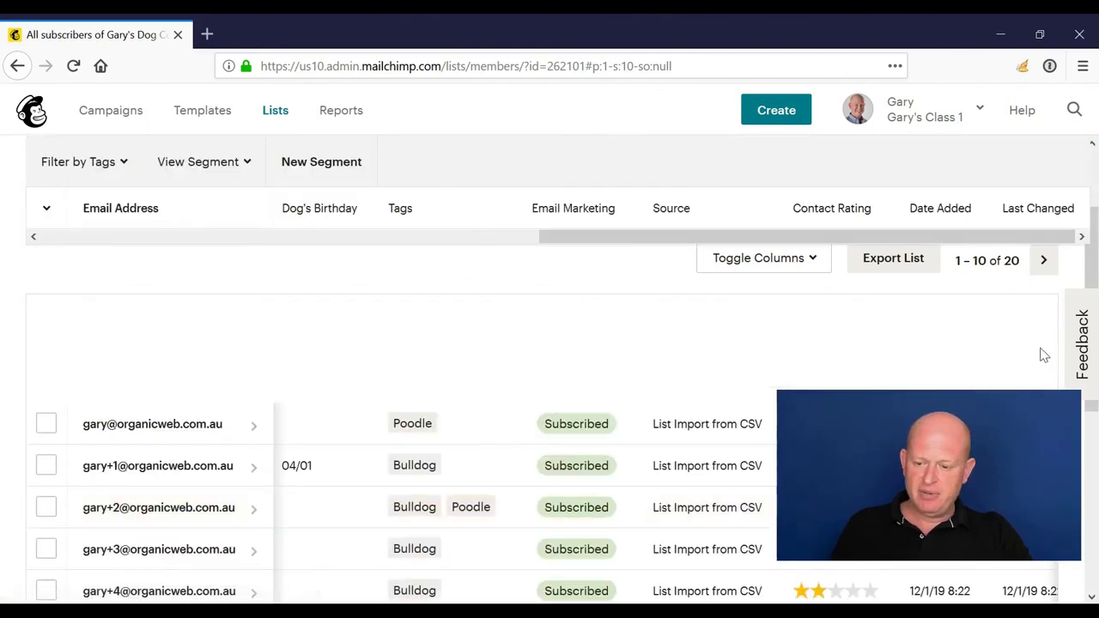
Start another new segment and set its condition field to Campaign Activity.
scroll(766, 334, up, 2)
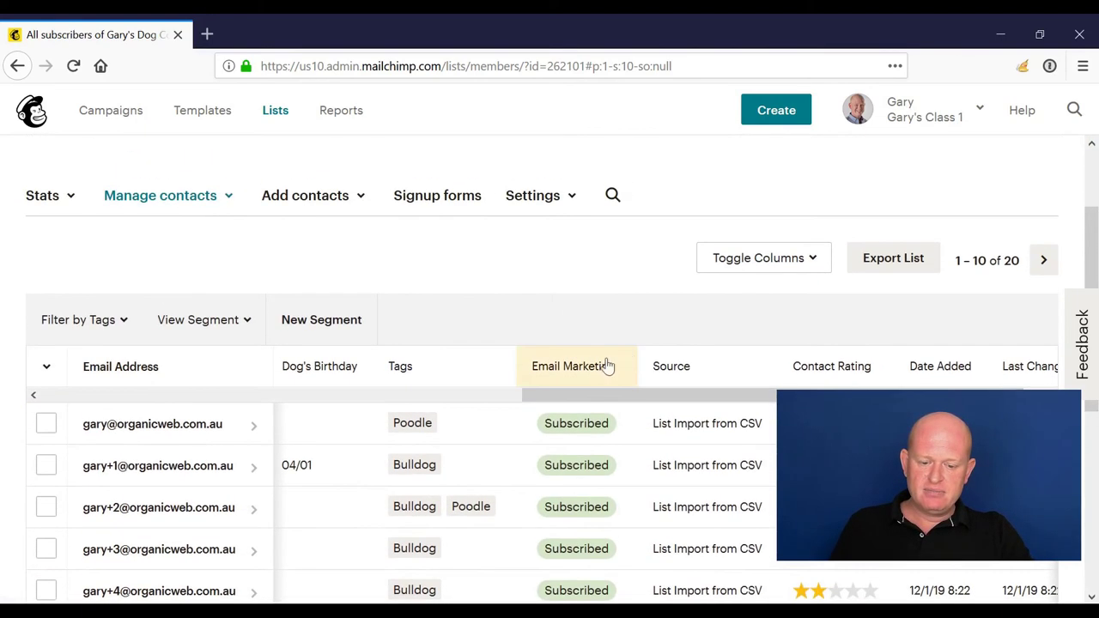
drag(598, 397, 67, 412)
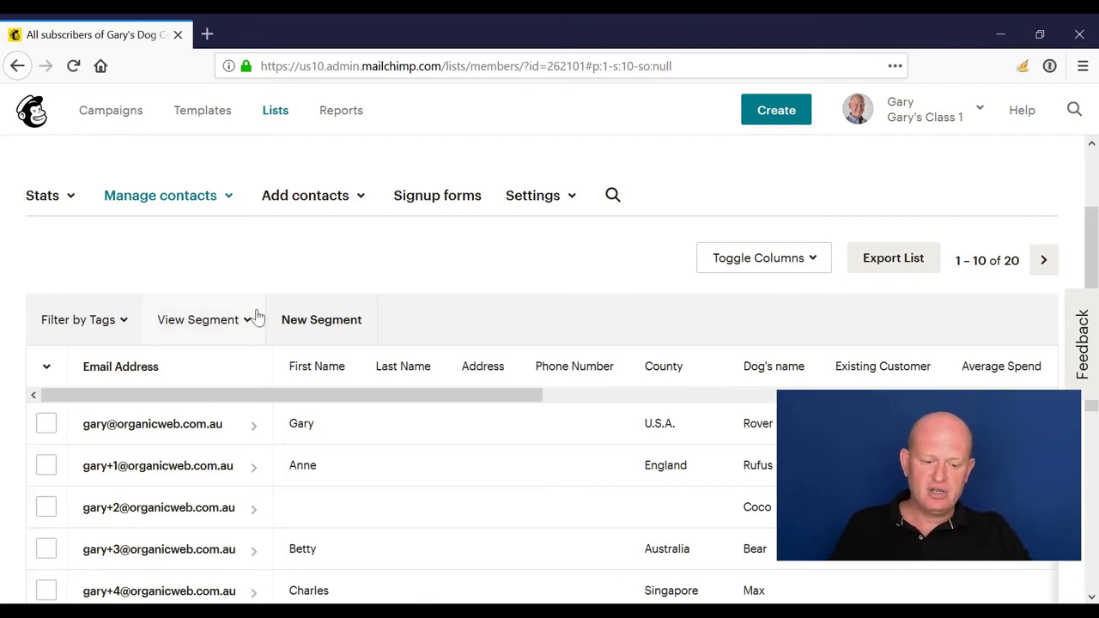
click(290, 318)
scroll(289, 310, down, 1)
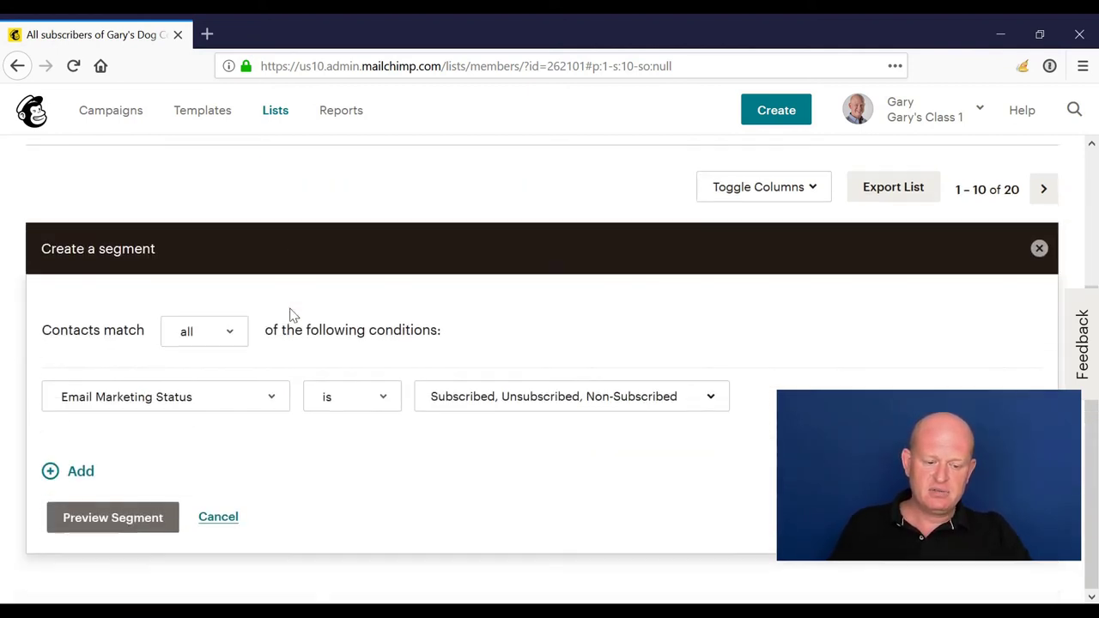
click(259, 388)
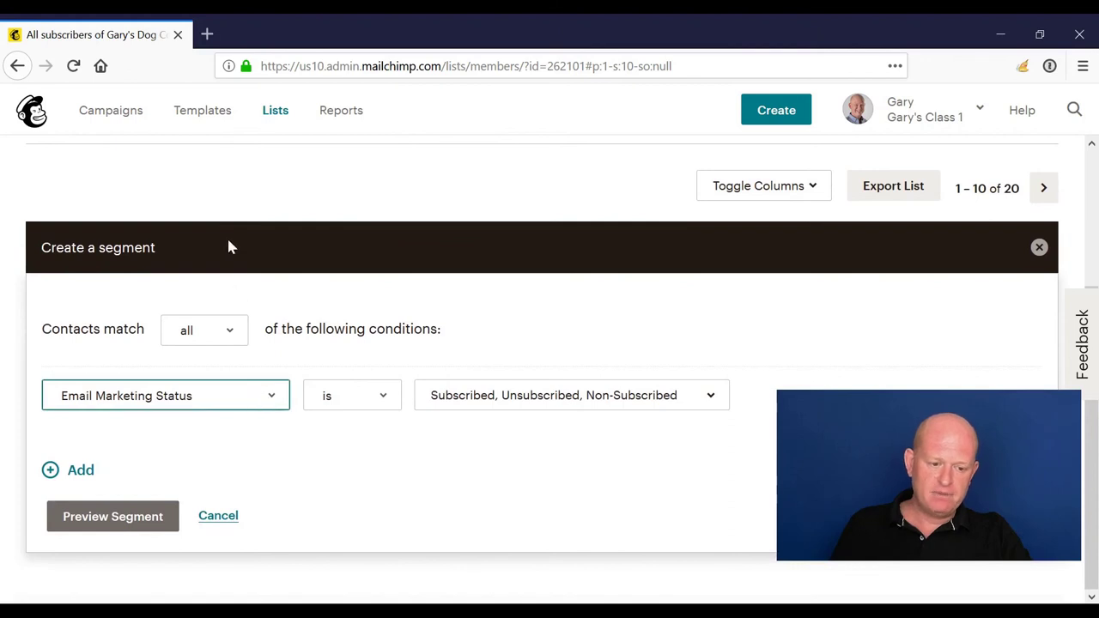
key(c)
Make the condition read 'did not open' All of the Last 5 Campaigns.
scroll(230, 167, up, 1)
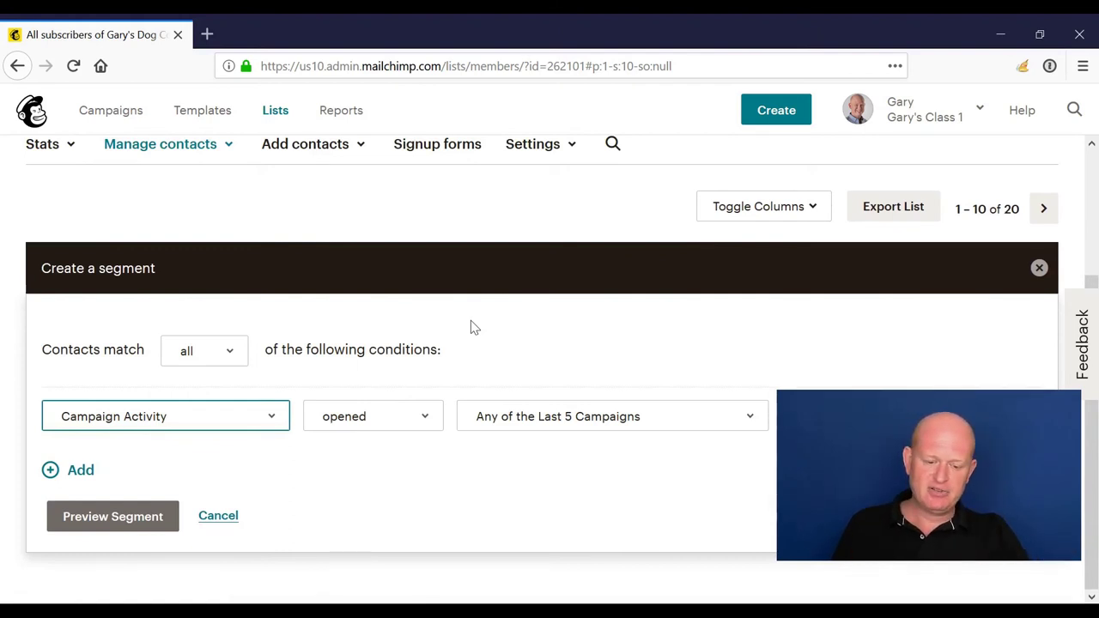
click(524, 423)
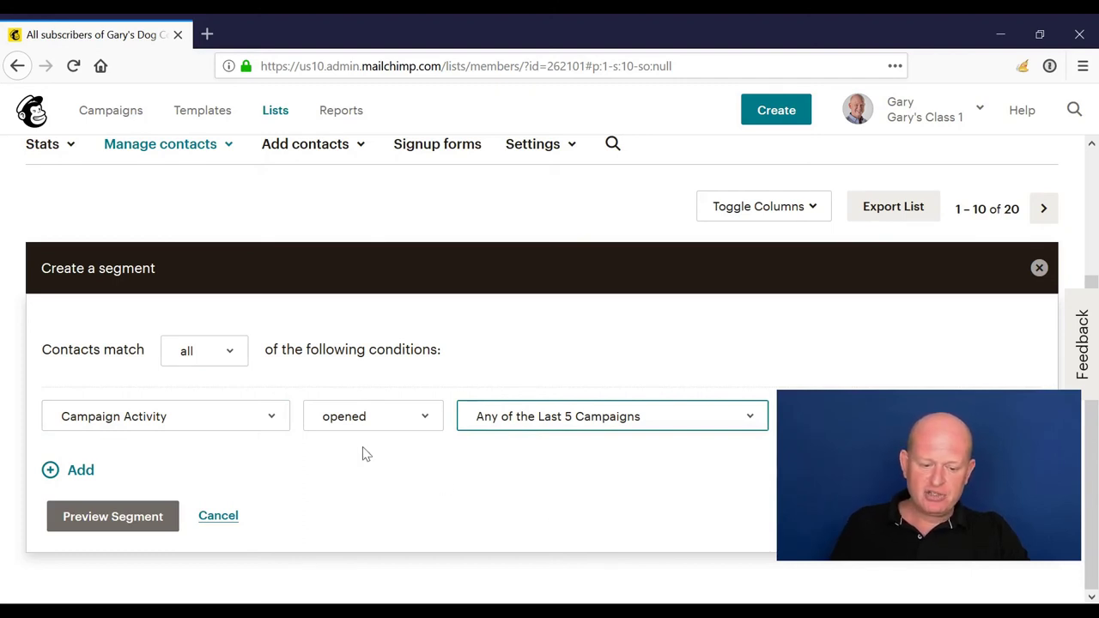
click(326, 420)
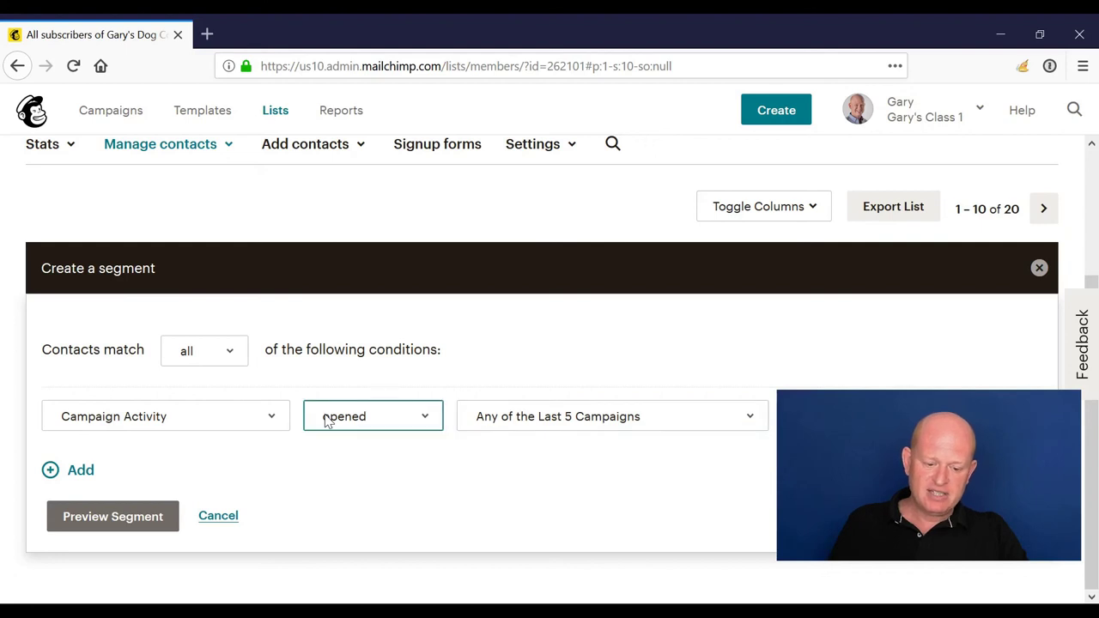
click(365, 504)
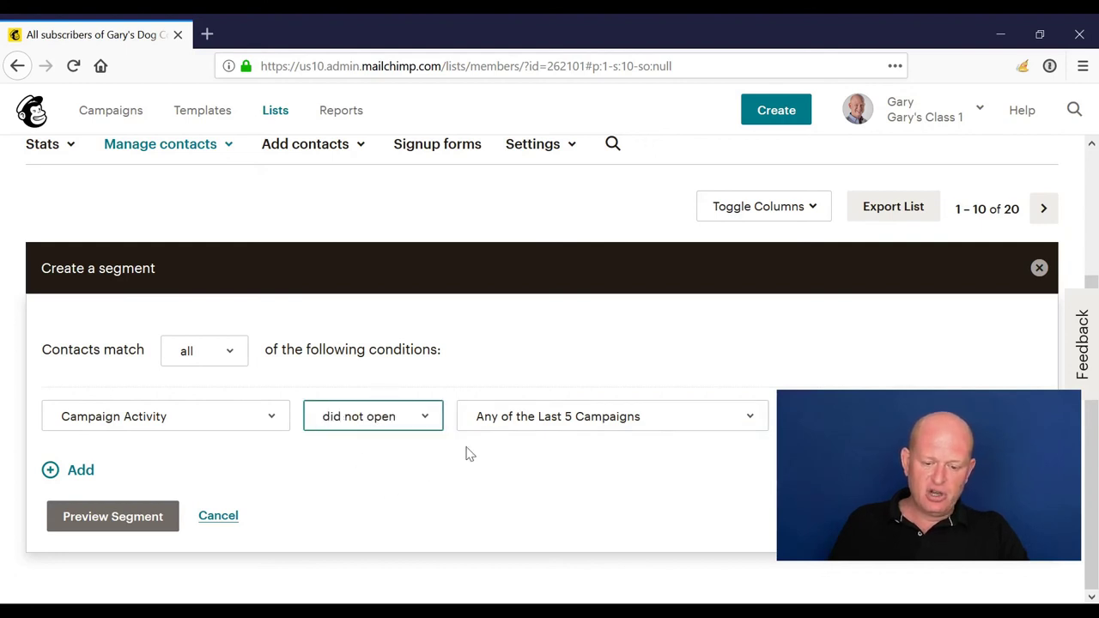
click(507, 424)
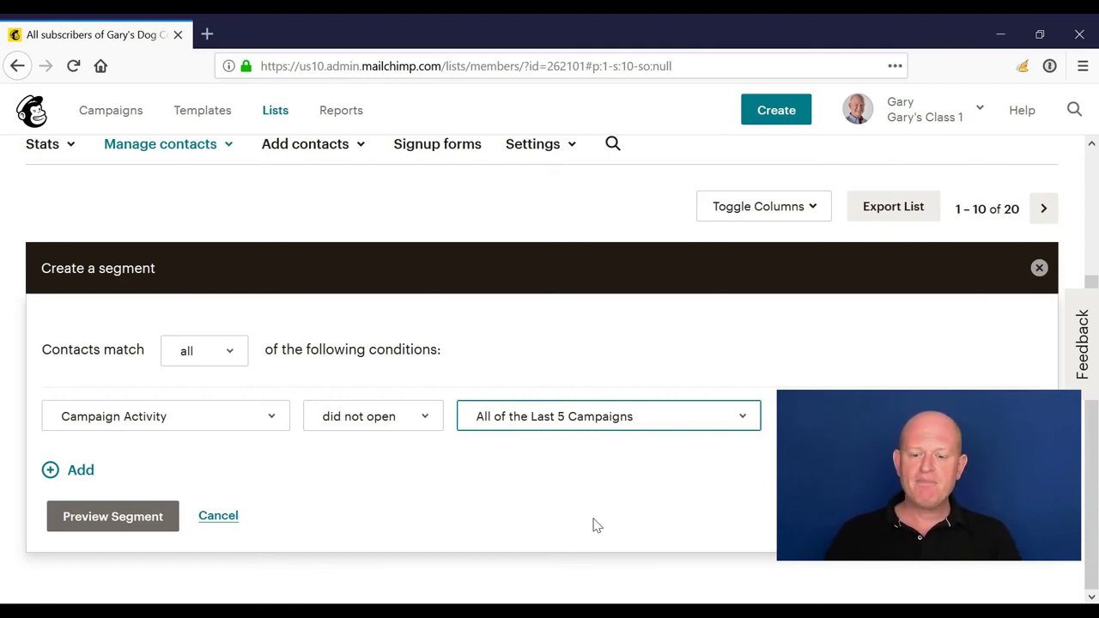
Discard the Campaign Activity draft by closing the Create a segment panel.
click(1039, 268)
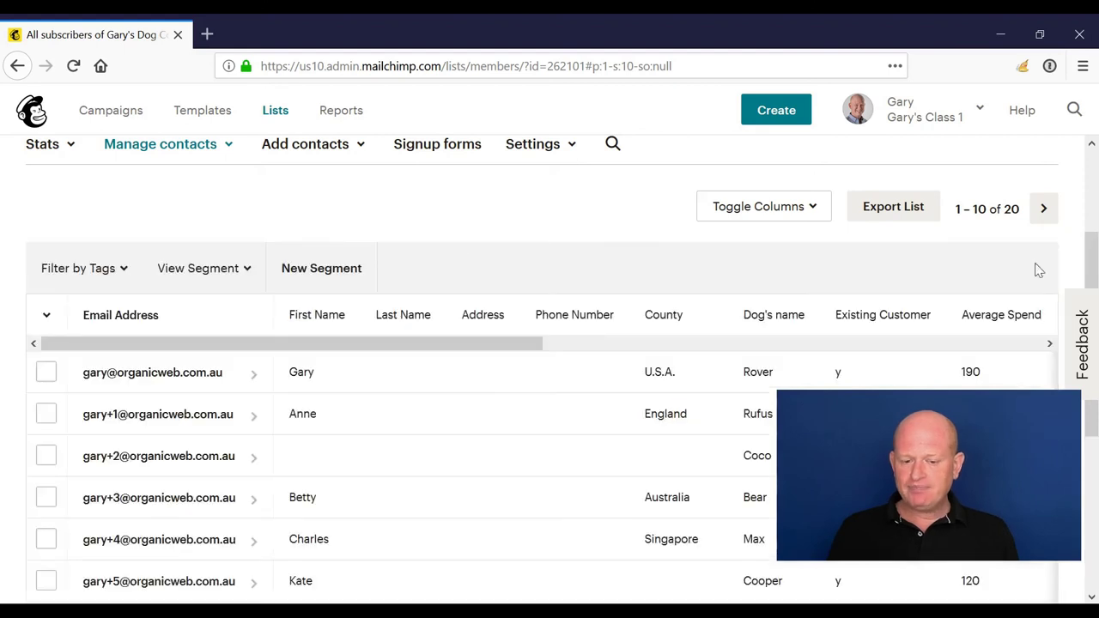